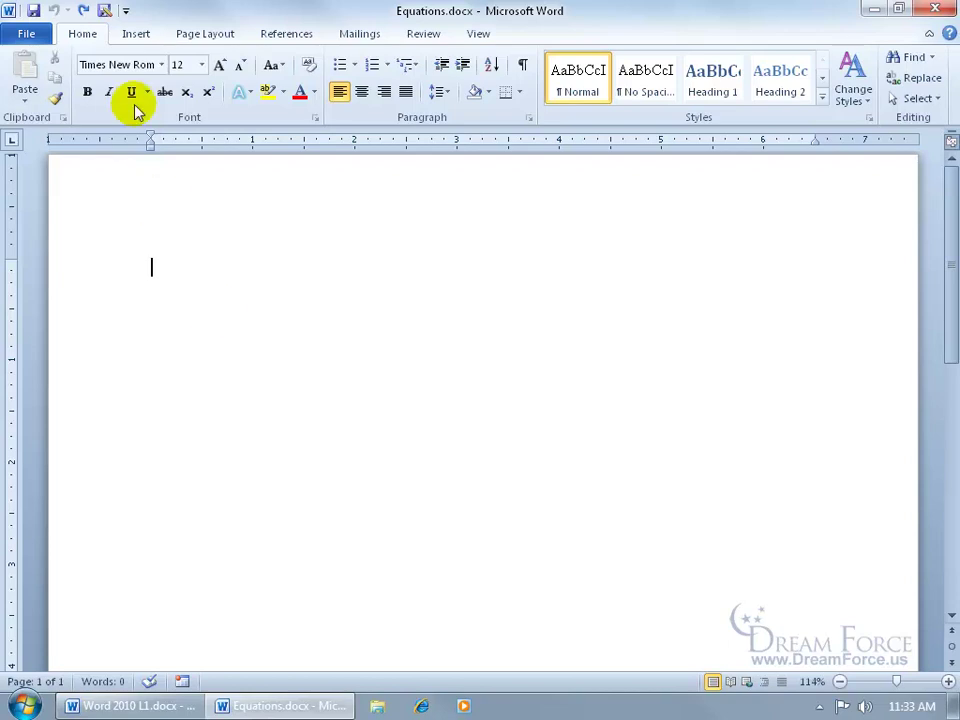
# Switch the ribbon to the Insert tab.
pyautogui.click(135, 34)
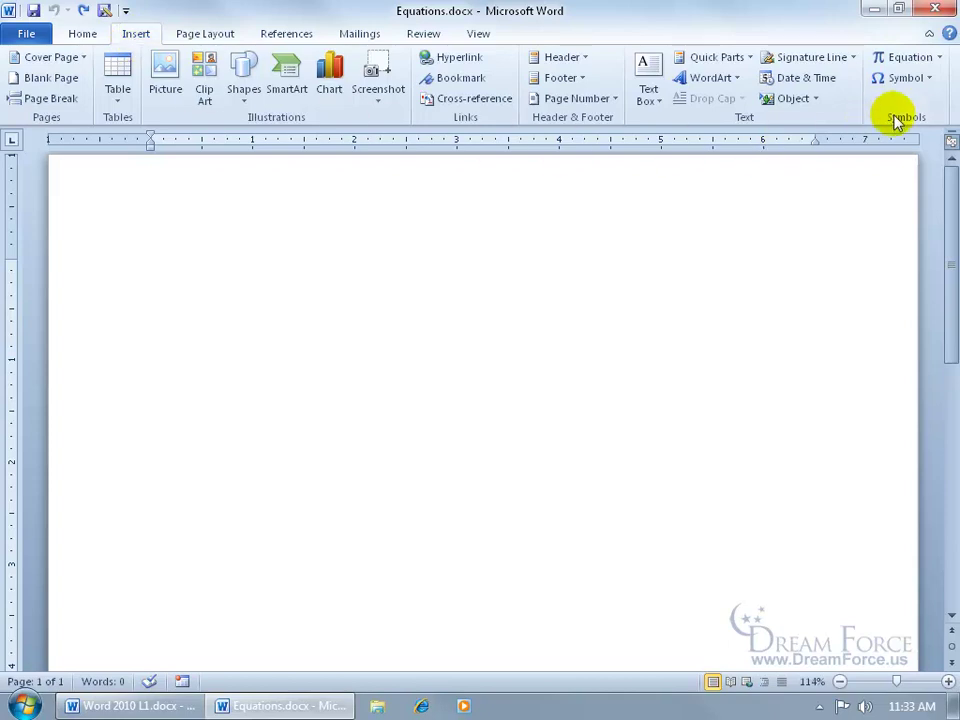
# Insert a new equation and enter B followed by an equals sign.
pyautogui.click(908, 62)
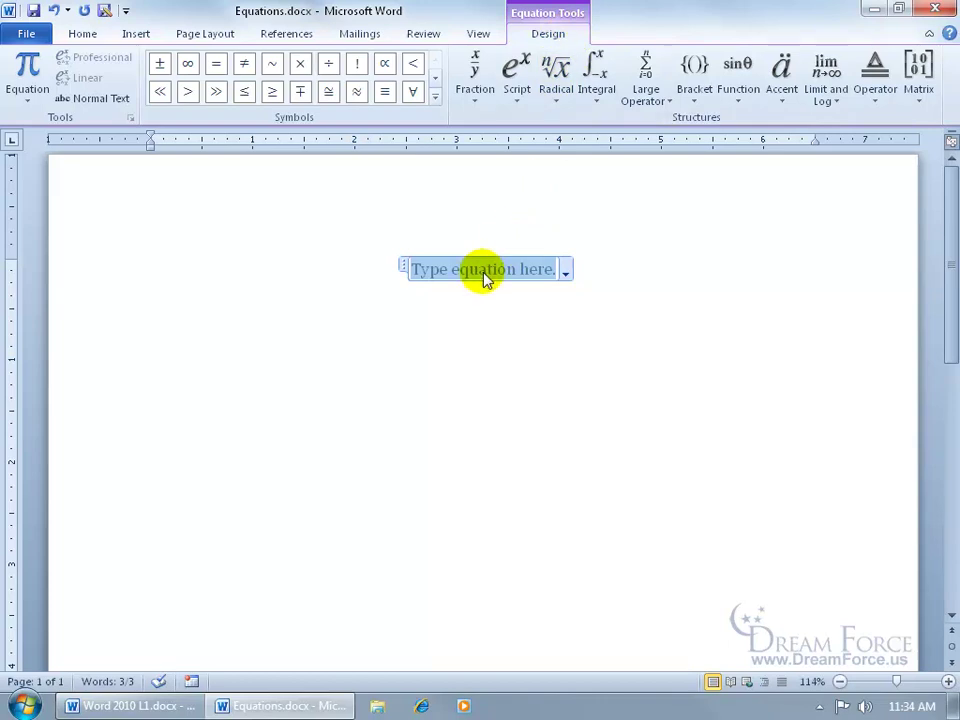
pyautogui.write('E')
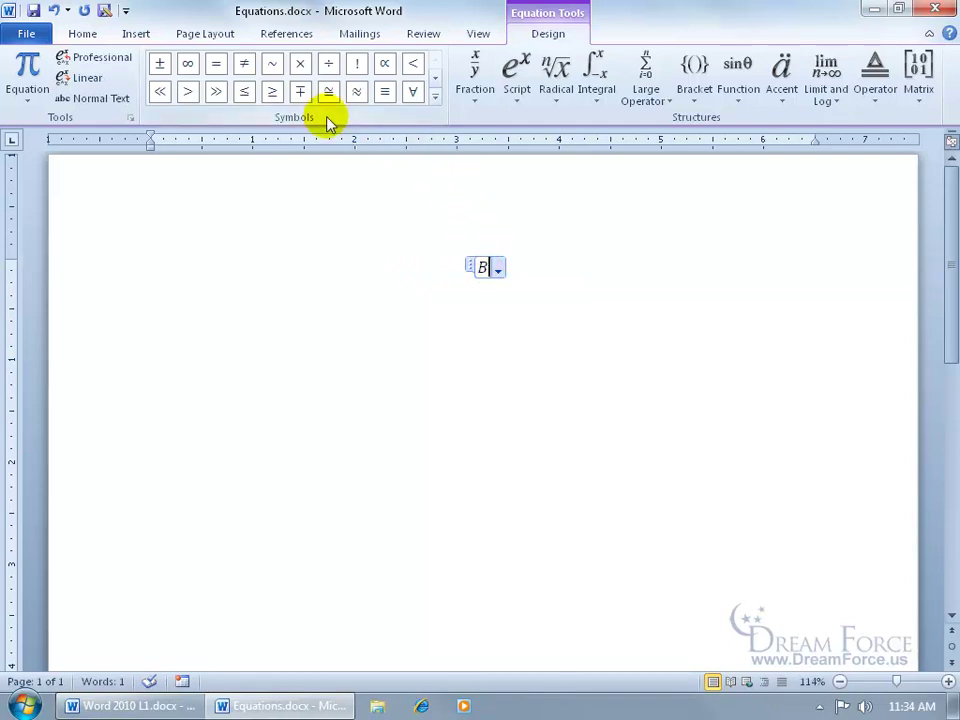
pyautogui.click(216, 63)
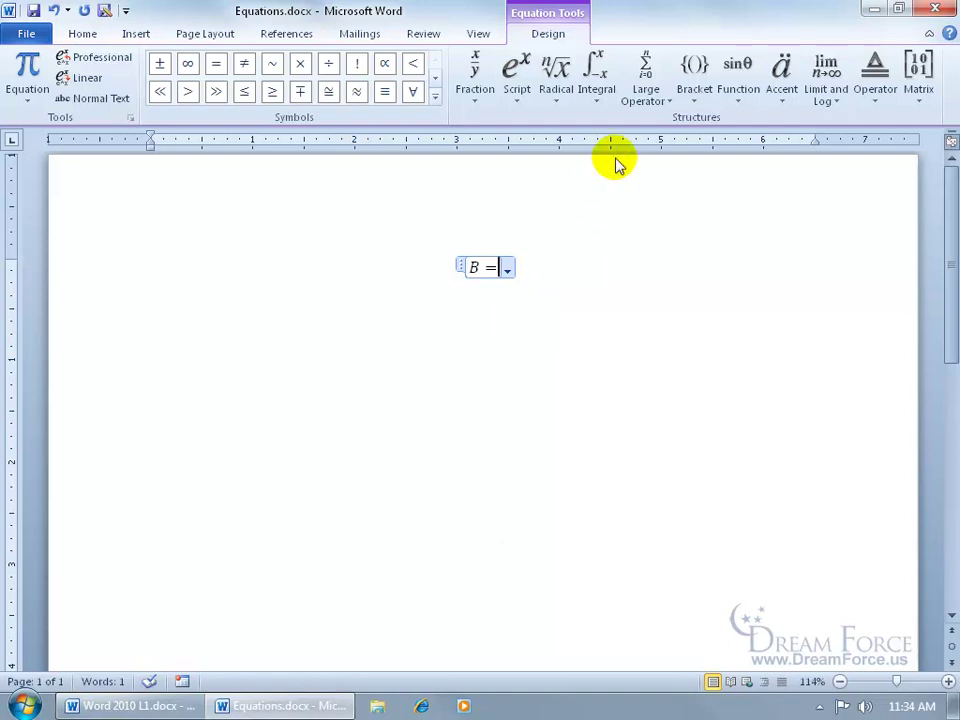
# Add parentheses after the equals sign with a stacked fraction inside them.
pyautogui.click(697, 102)
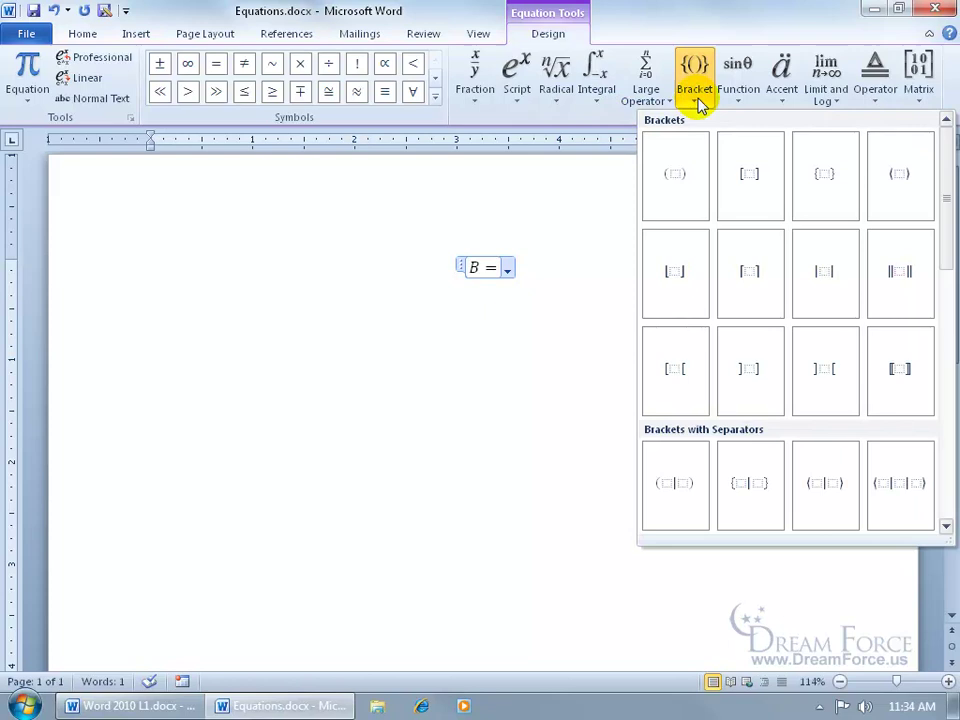
pyautogui.click(690, 183)
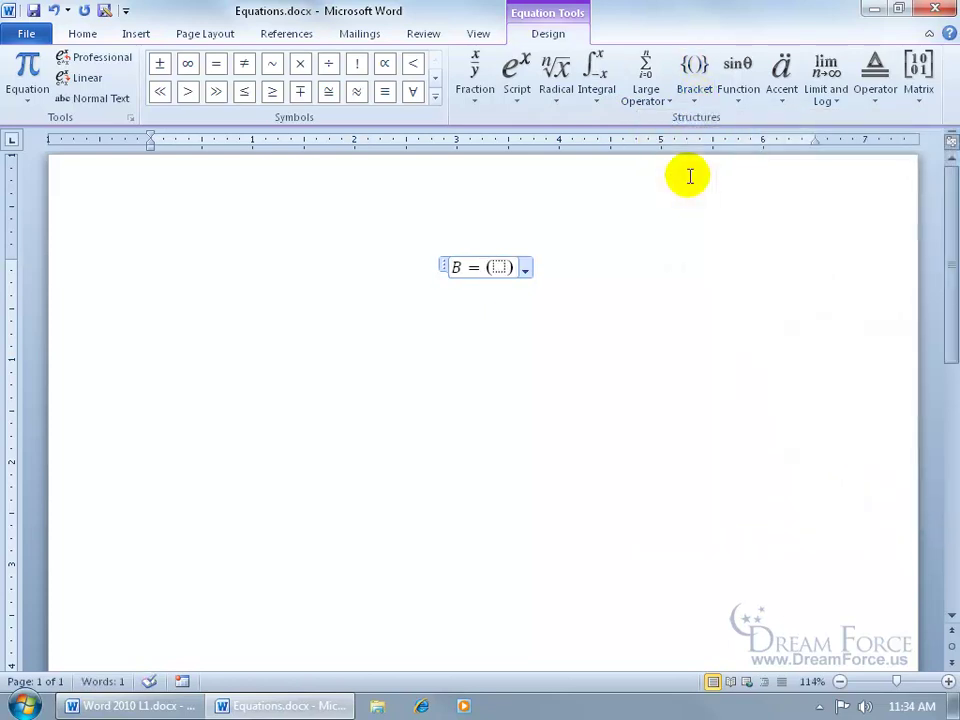
pyautogui.click(501, 268)
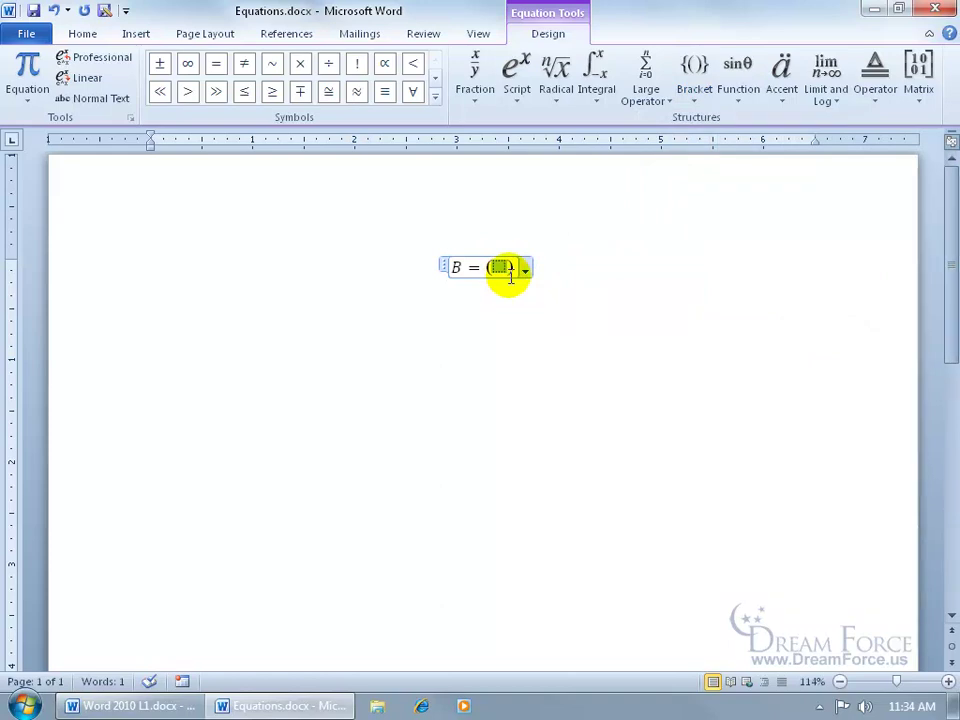
pyautogui.click(477, 108)
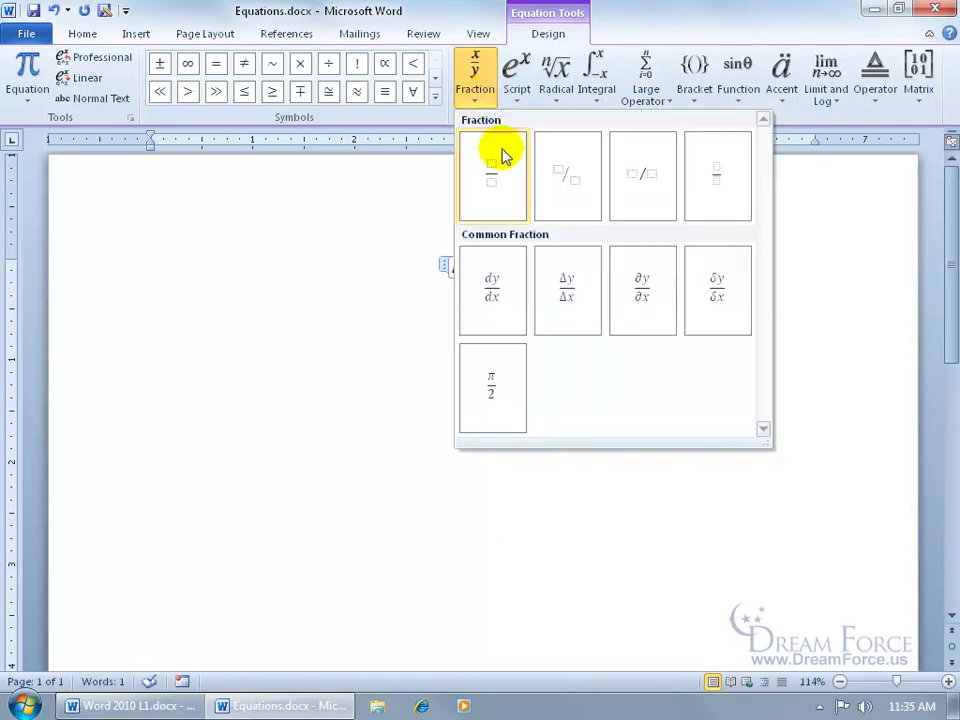
pyautogui.click(505, 180)
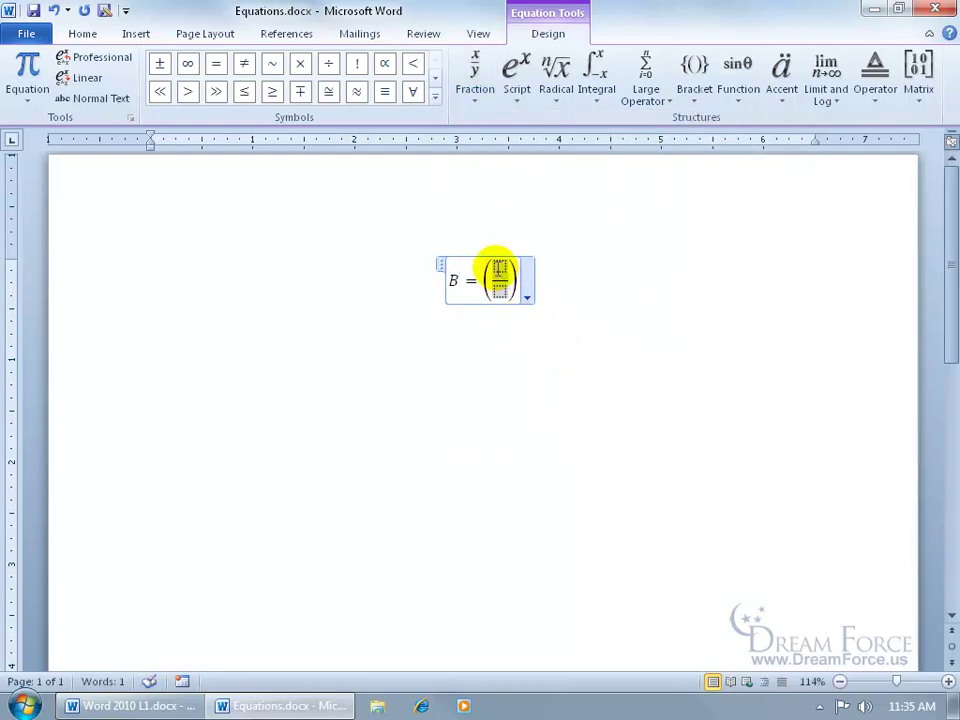
# Fill the fraction with B-wt as numerator and i as denominator.
pyautogui.click(497, 268)
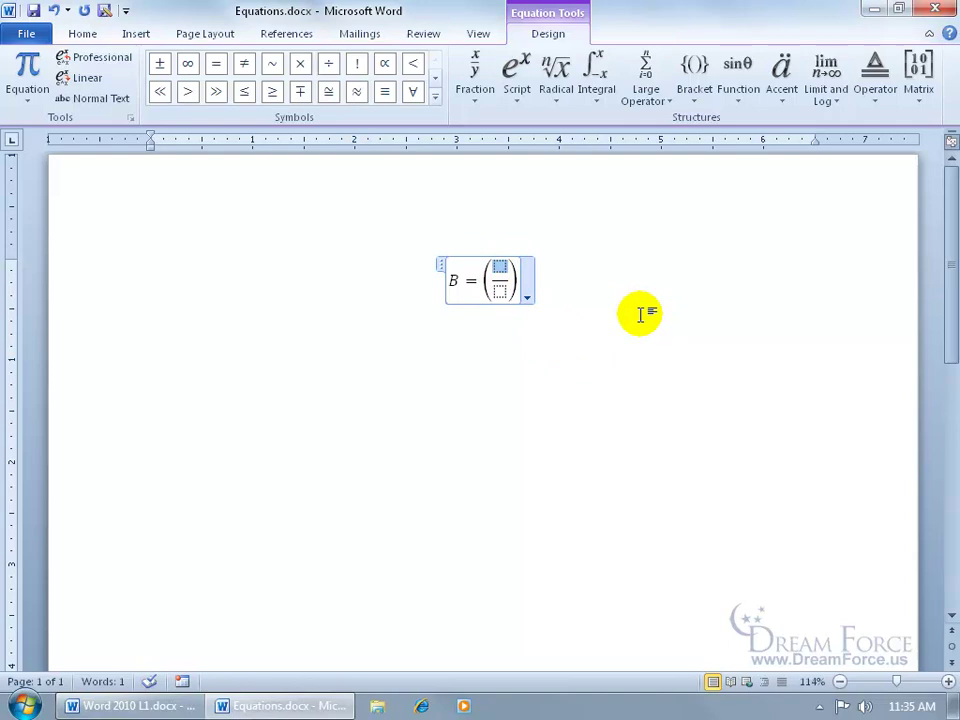
pyautogui.write('B-')
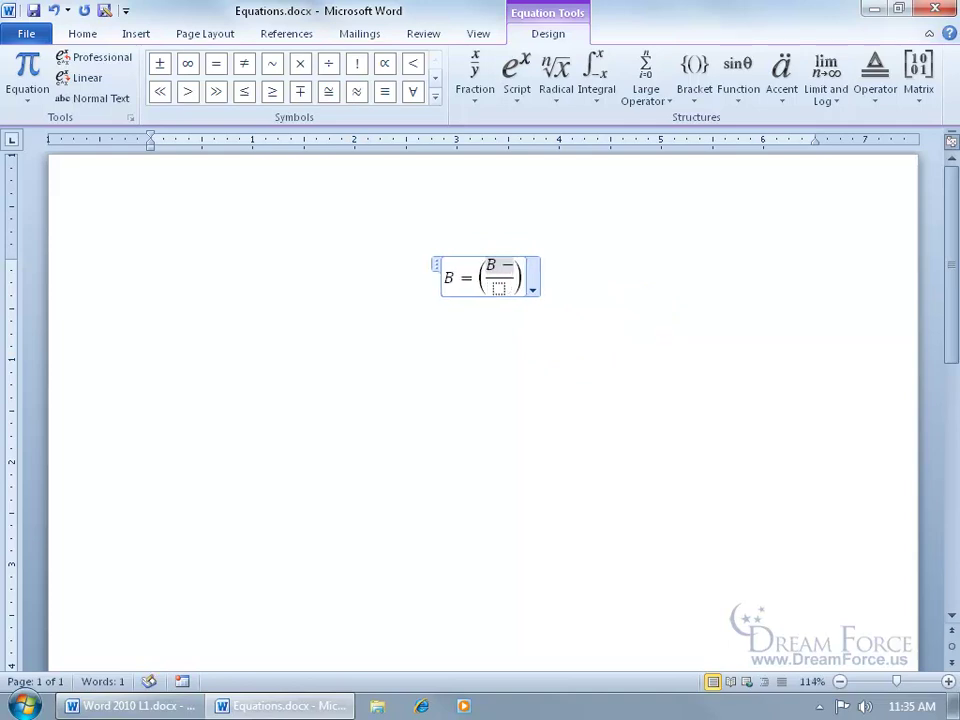
pyautogui.write('wt')
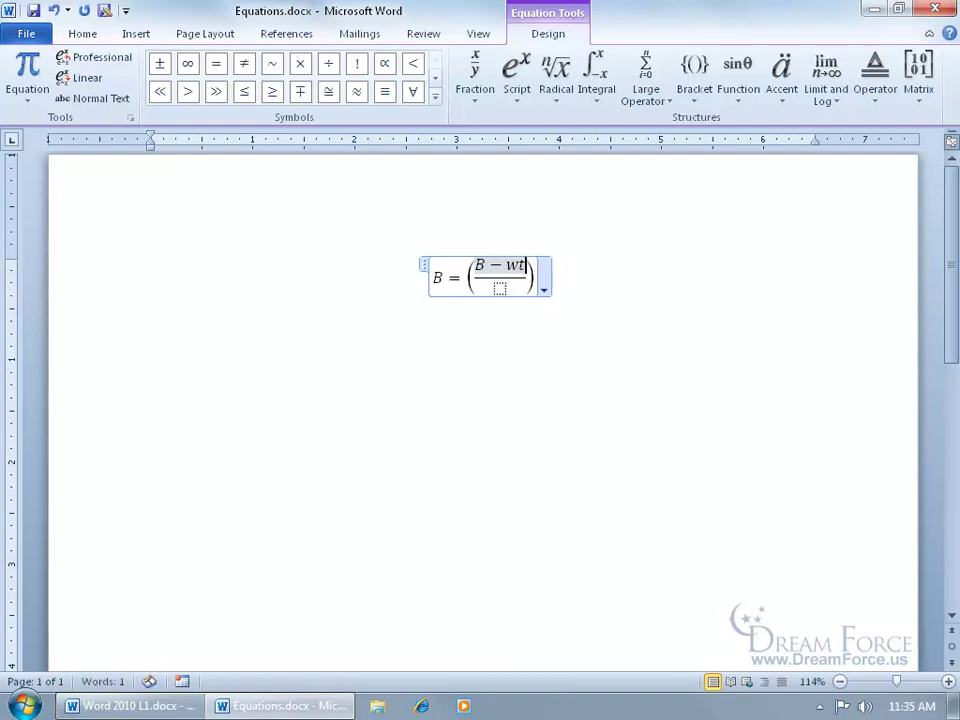
pyautogui.click(498, 287)
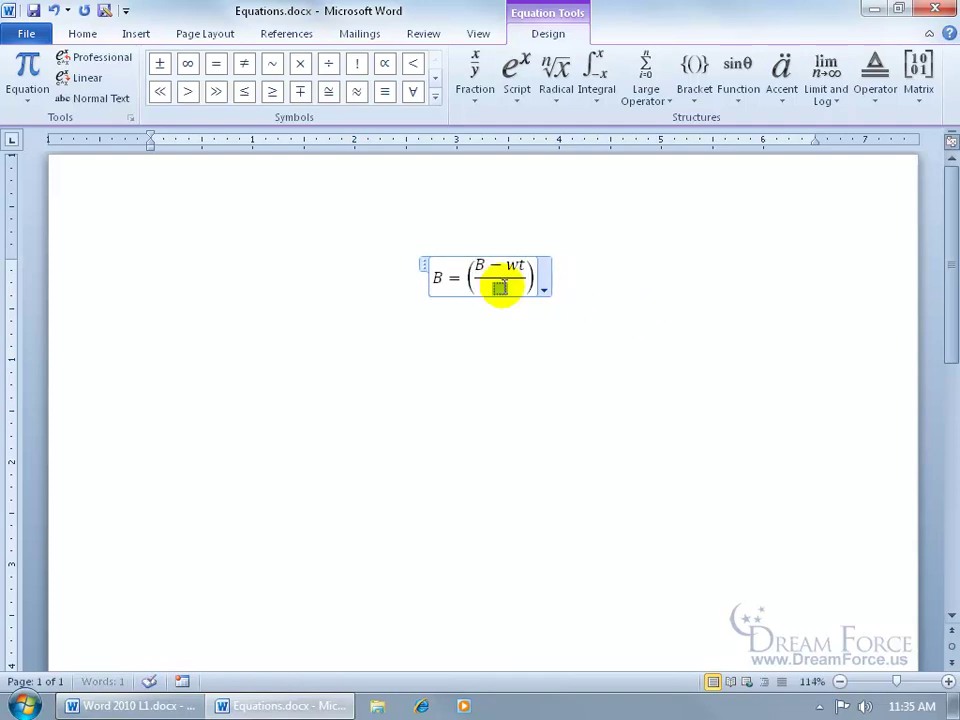
pyautogui.write('i')
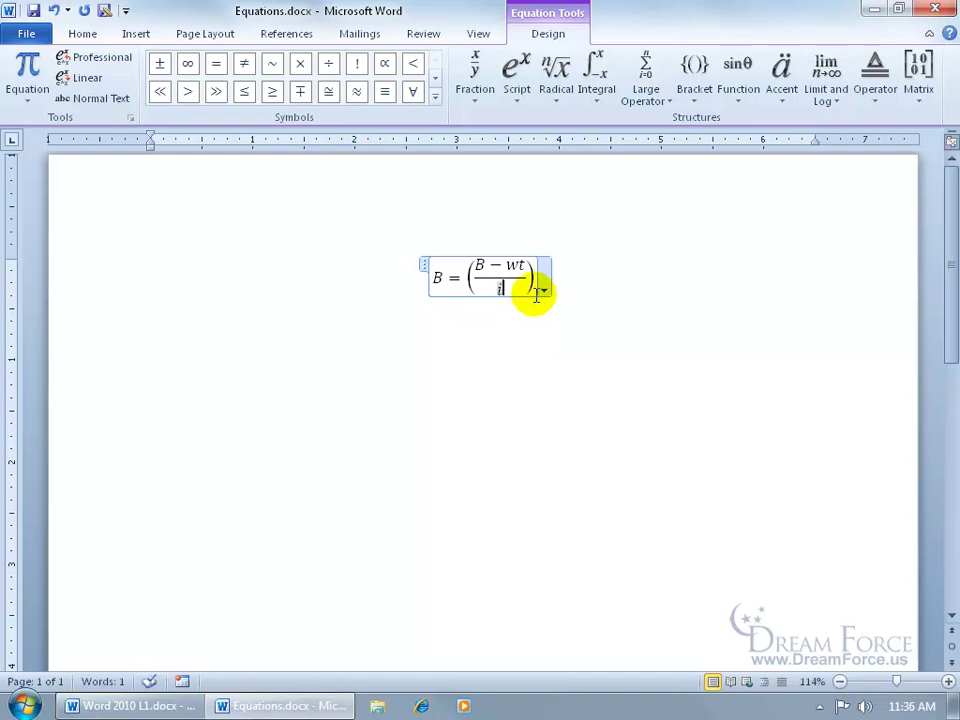
# Switch the equation to Linear layout so it reads B = ((B − wt)/i).
pyautogui.click(598, 287)
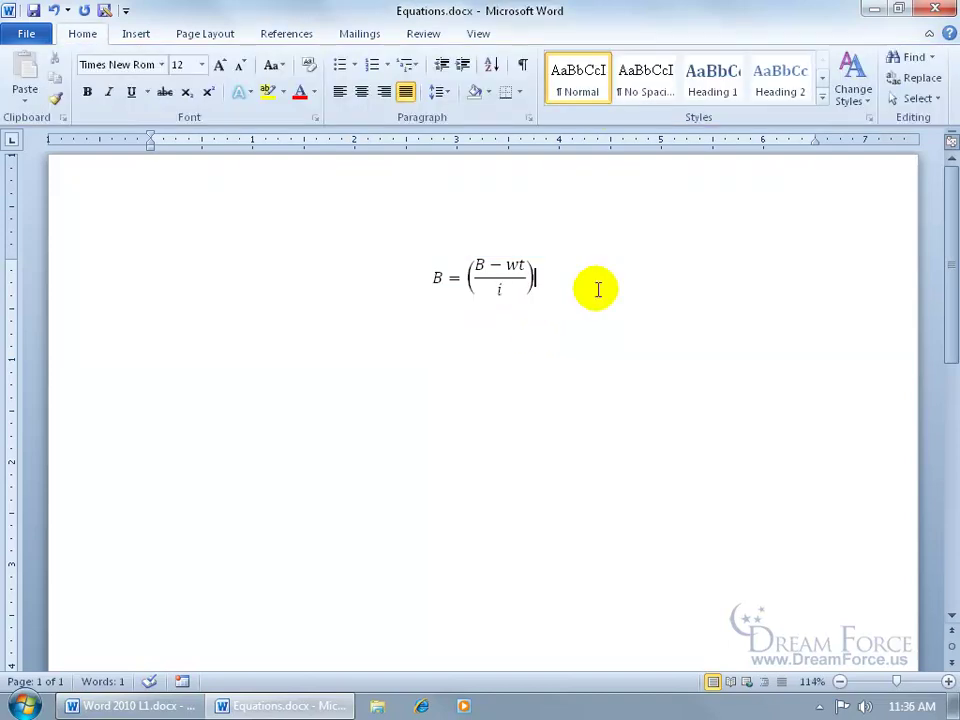
pyautogui.click(499, 267)
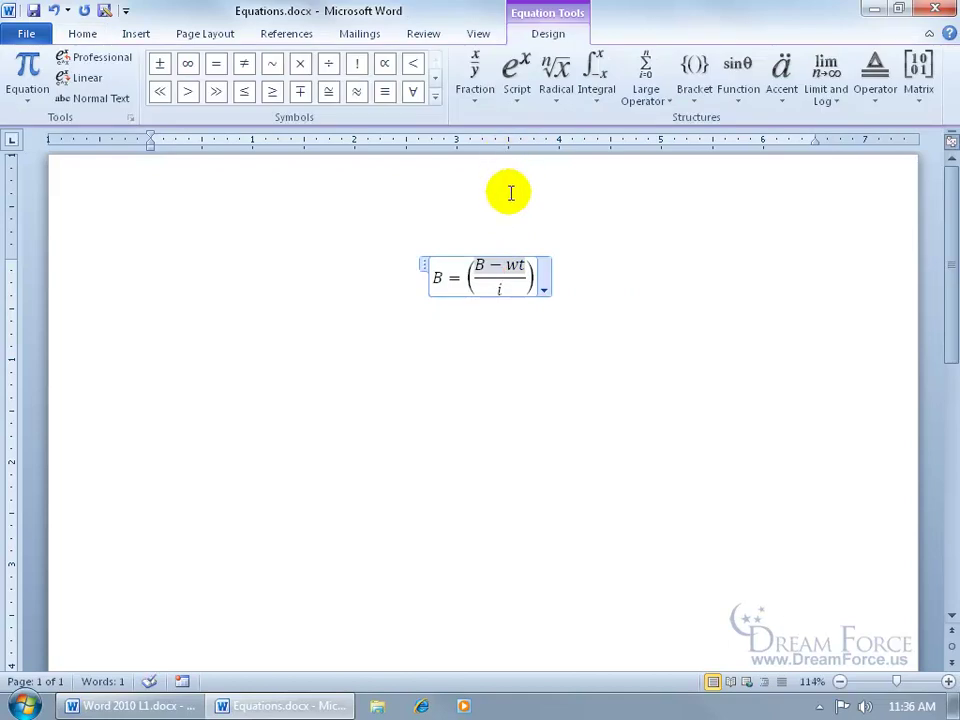
pyautogui.click(546, 280)
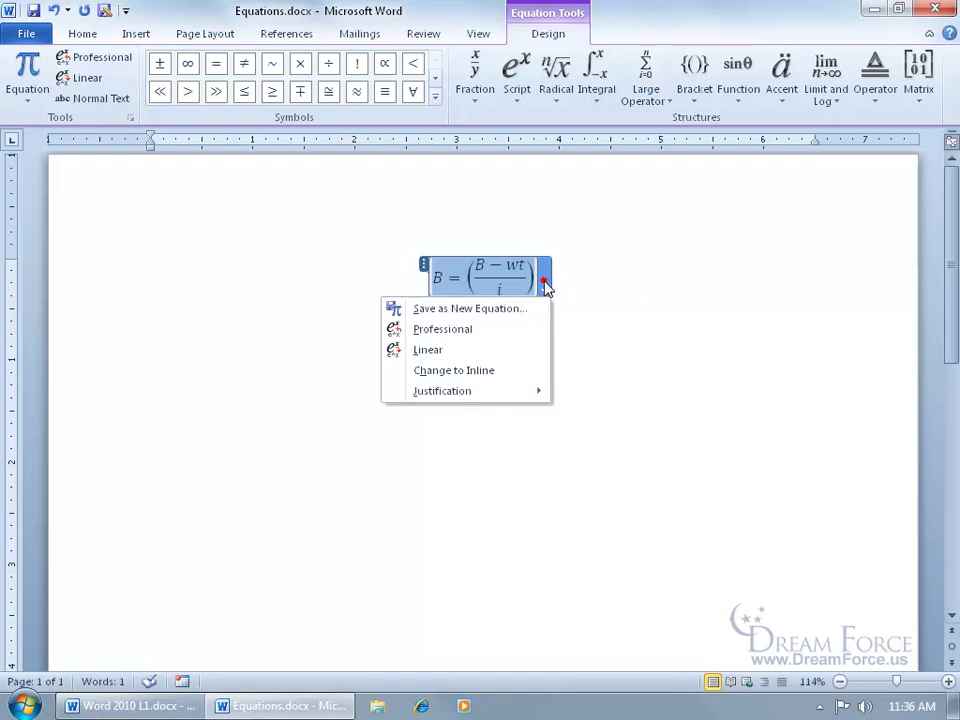
pyautogui.click(492, 335)
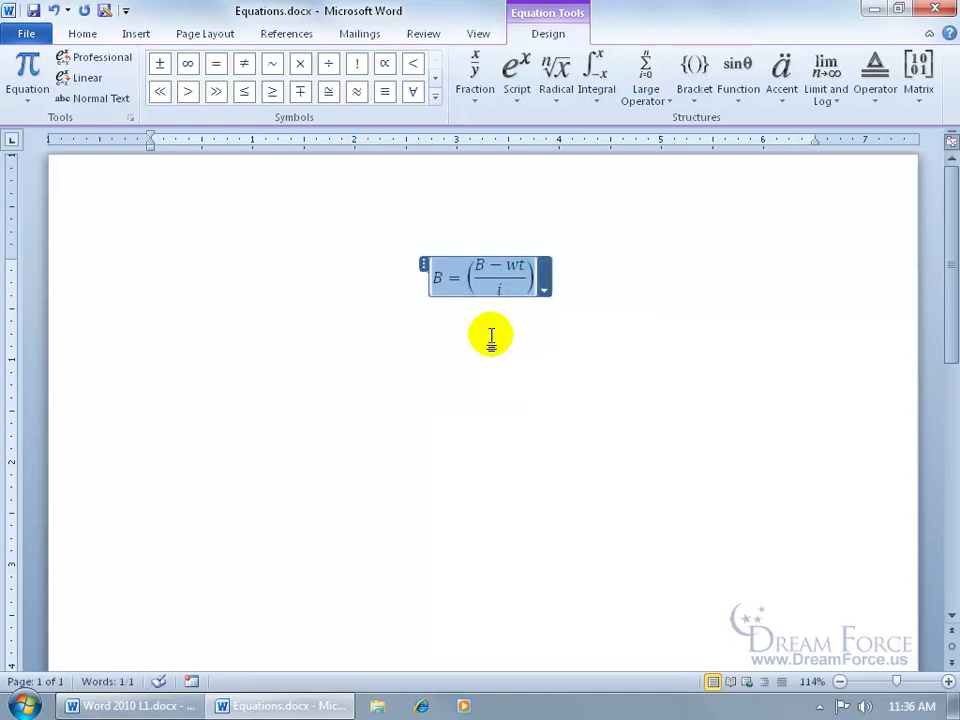
pyautogui.click(545, 287)
pyautogui.click(489, 349)
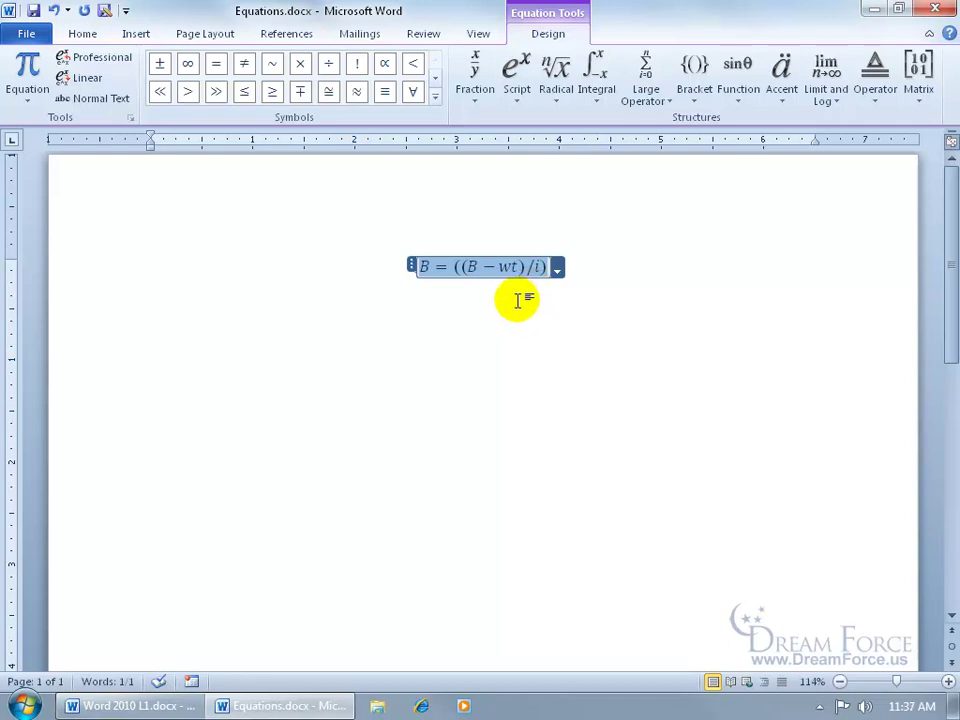
# Left-align the equation through its justification options.
pyautogui.click(84, 32)
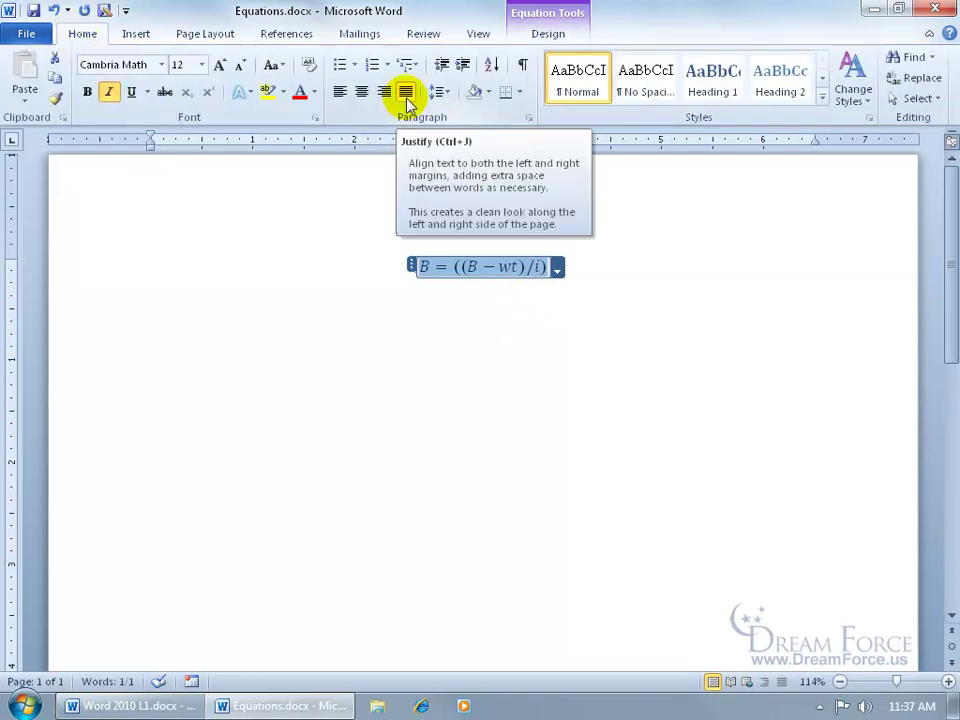
pyautogui.click(557, 268)
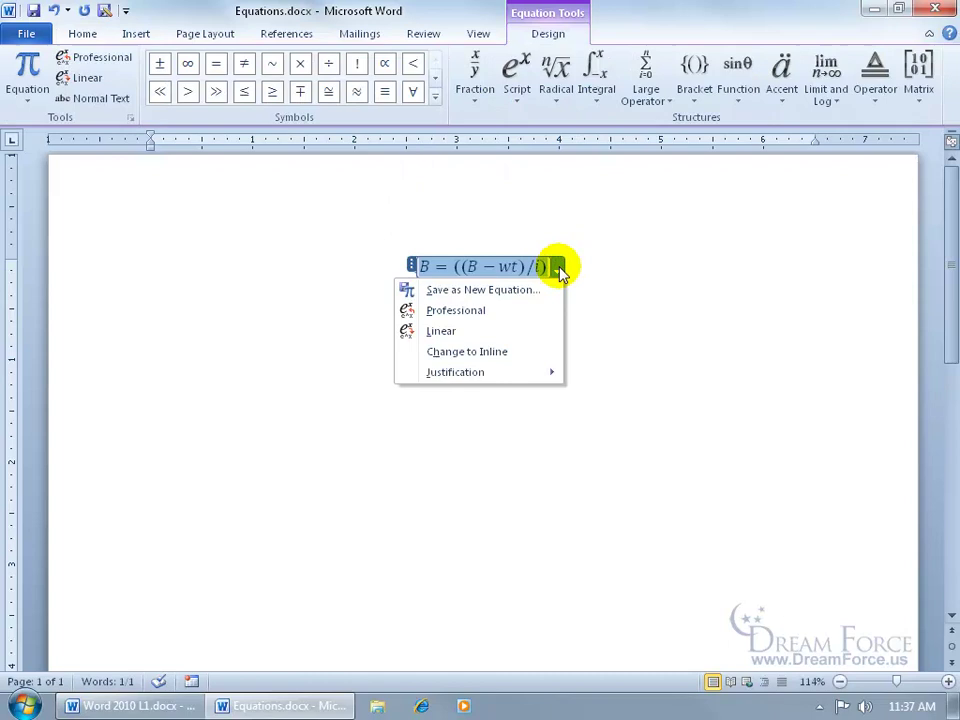
pyautogui.moveTo(536, 372)
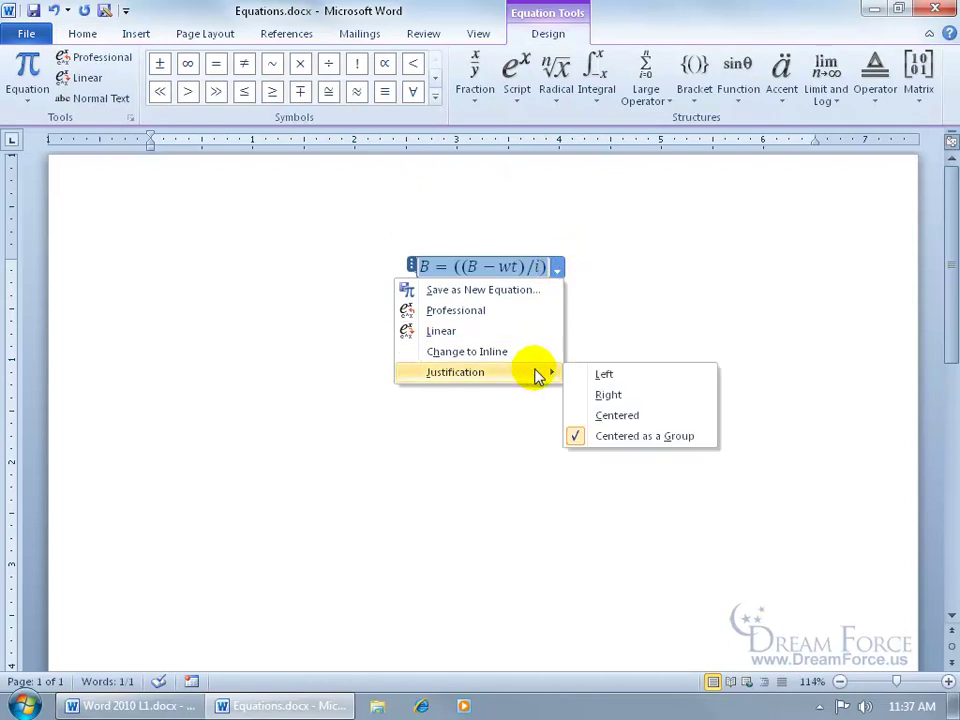
pyautogui.click(600, 378)
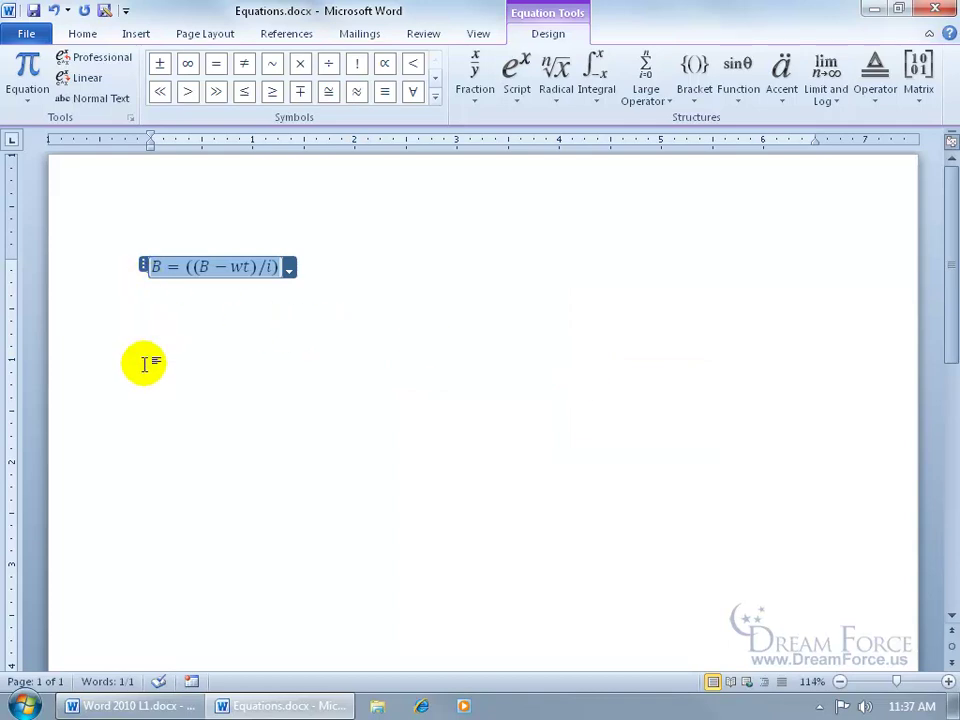
# Drag the equation onto the third paragraph at the left margin, using paragraph marks.
pyautogui.click(140, 279)
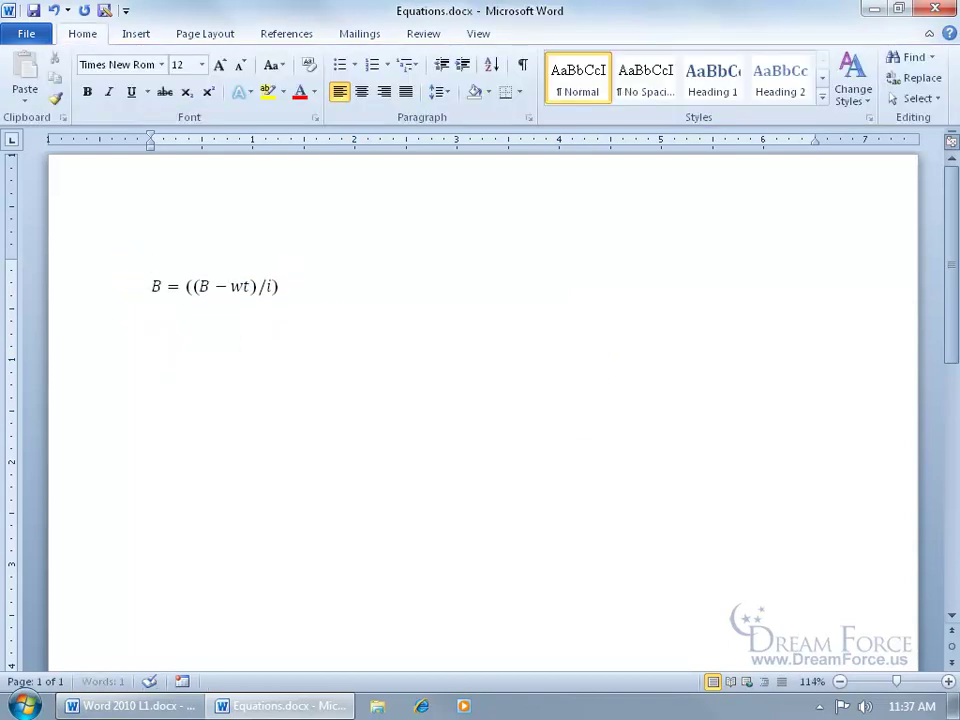
pyautogui.press('Return')
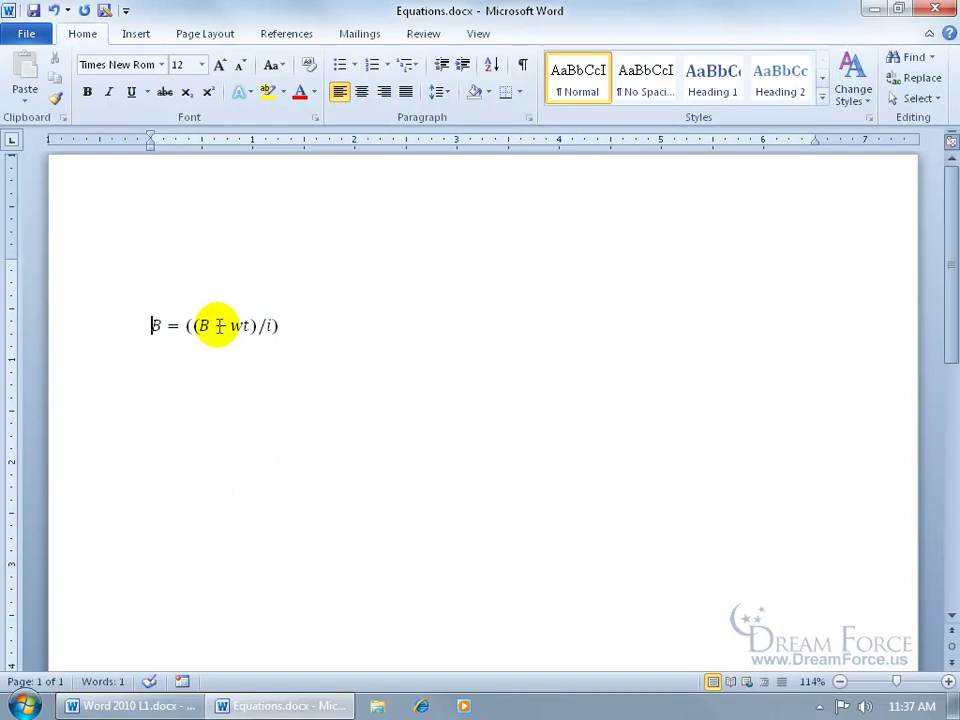
pyautogui.click(165, 325)
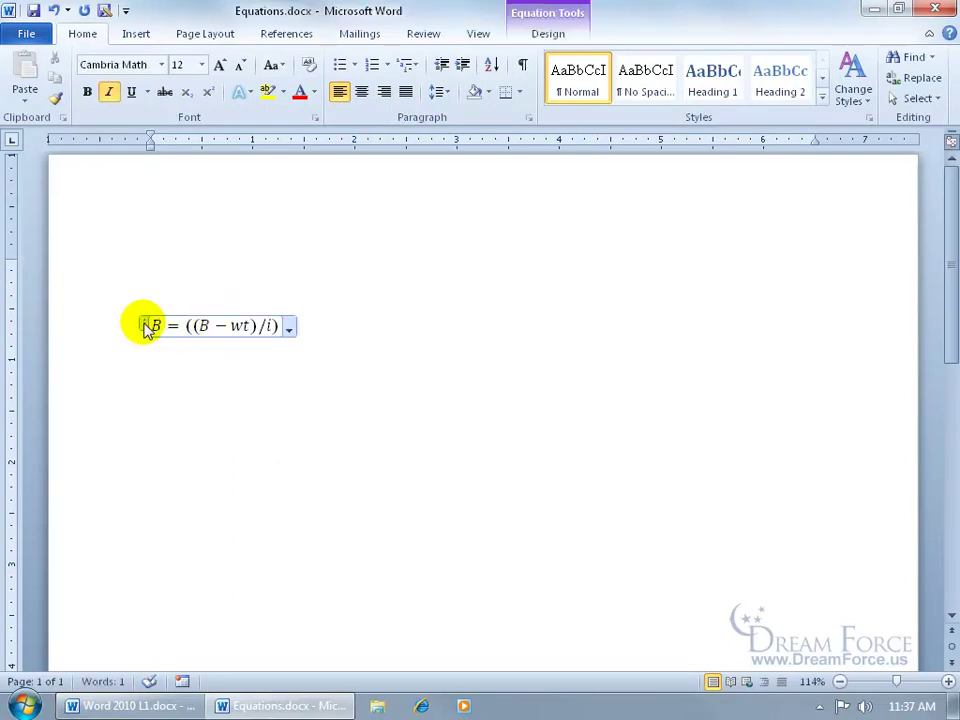
pyautogui.moveTo(145, 328); pyautogui.dragTo(150, 285)
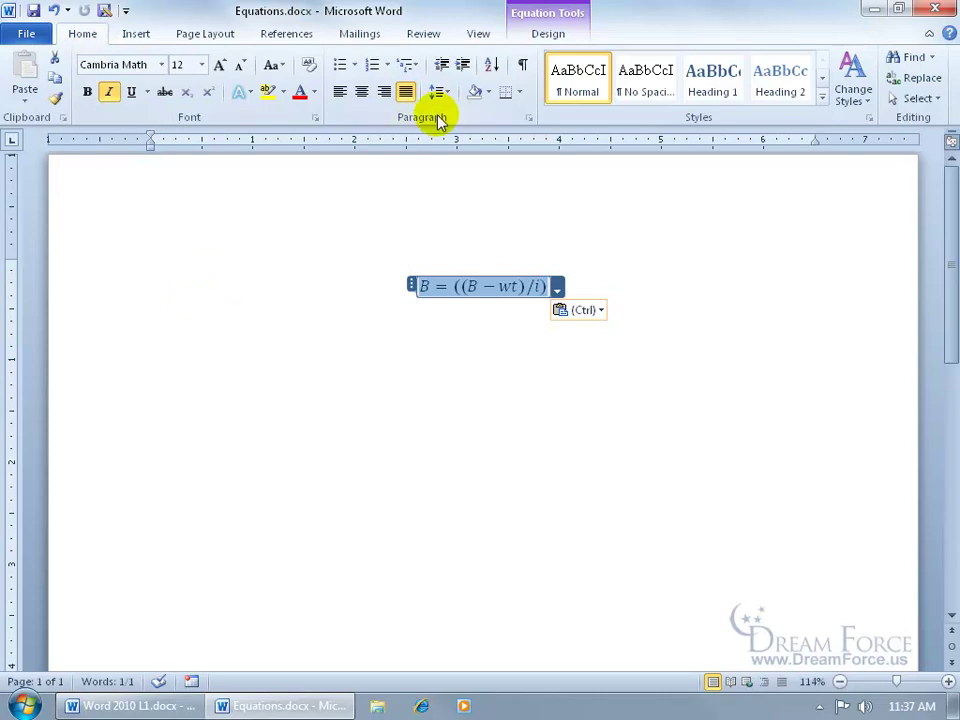
pyautogui.click(522, 65)
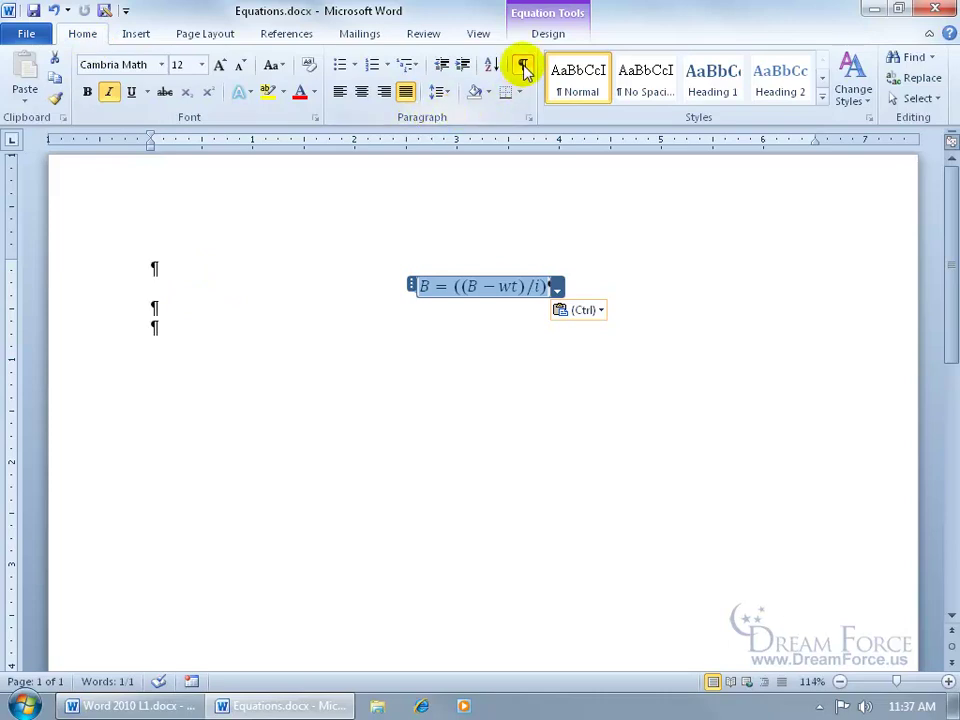
pyautogui.moveTo(420, 286); pyautogui.dragTo(411, 322)
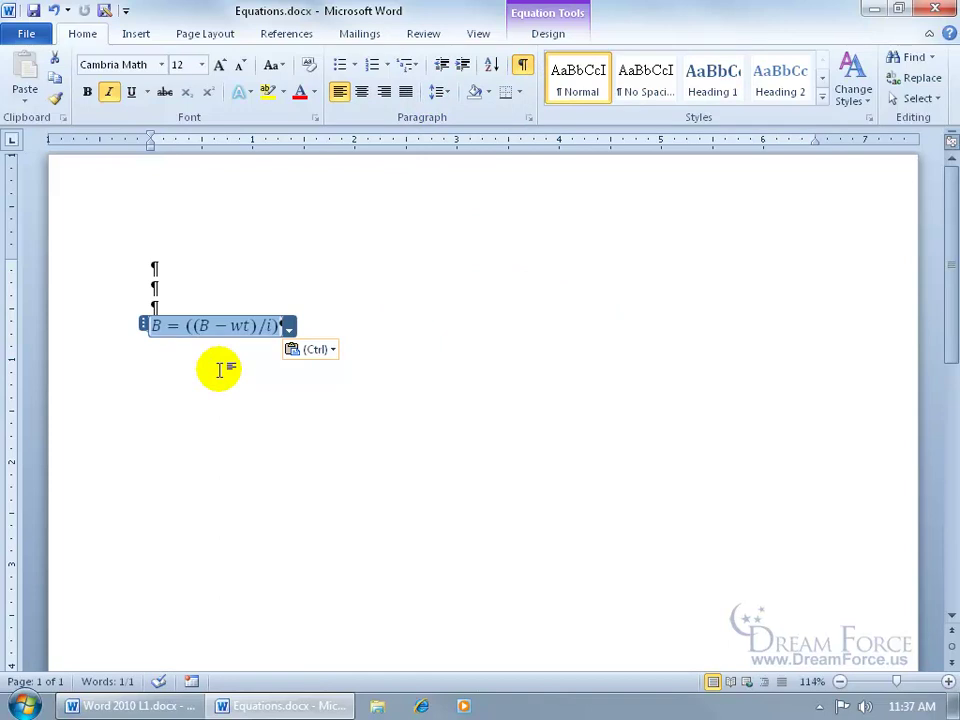
pyautogui.click(522, 65)
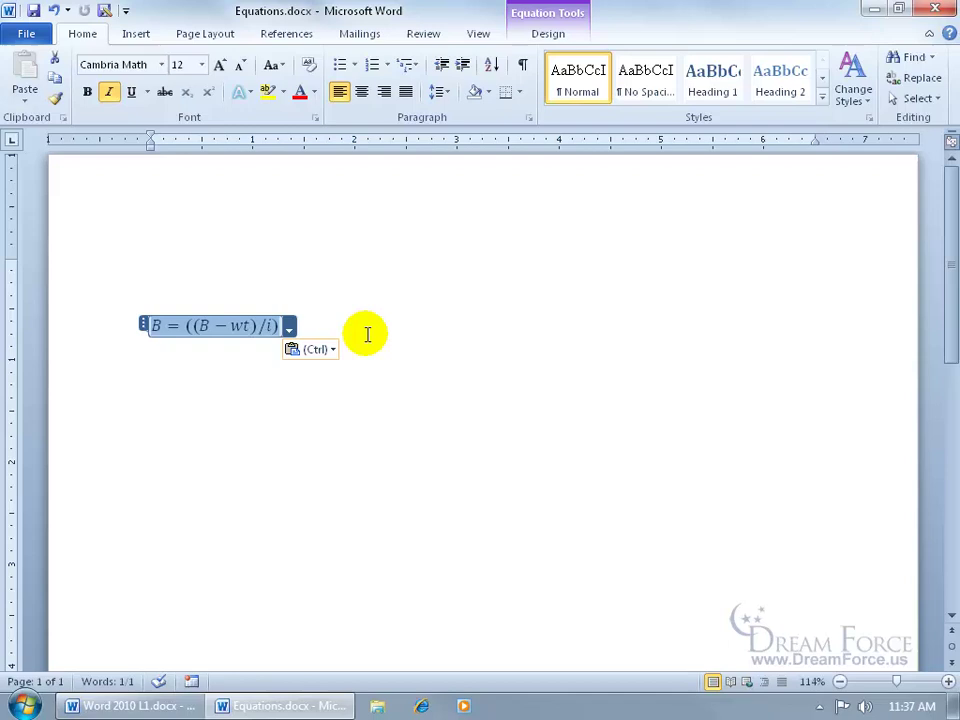
# Save the equation as a new gallery equation named 'Spiffy Eq 2'.
pyautogui.click(289, 327)
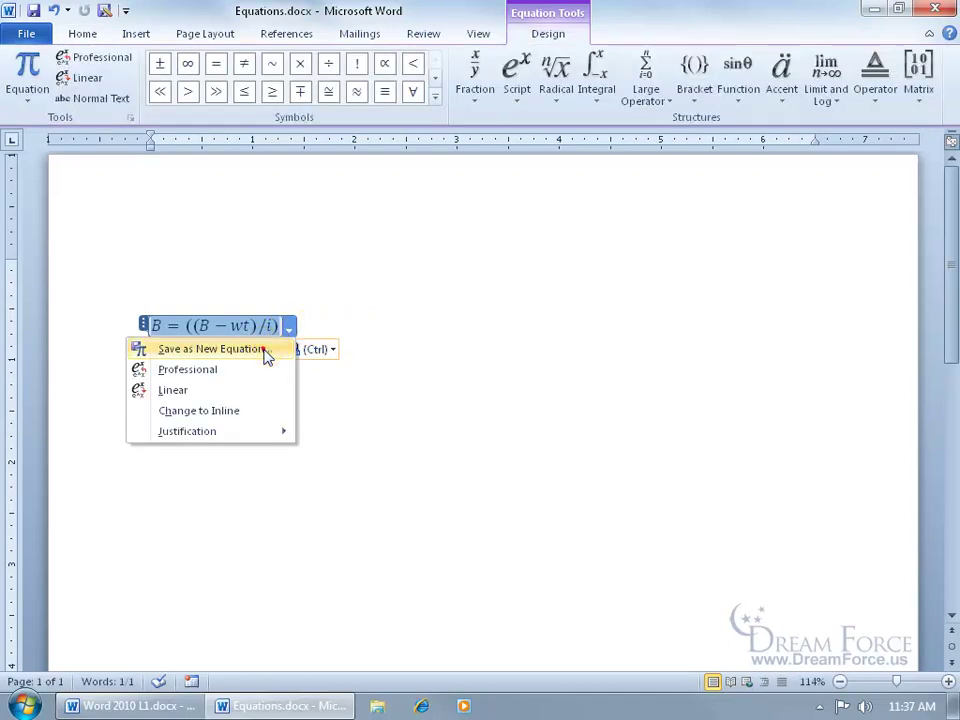
pyautogui.click(262, 350)
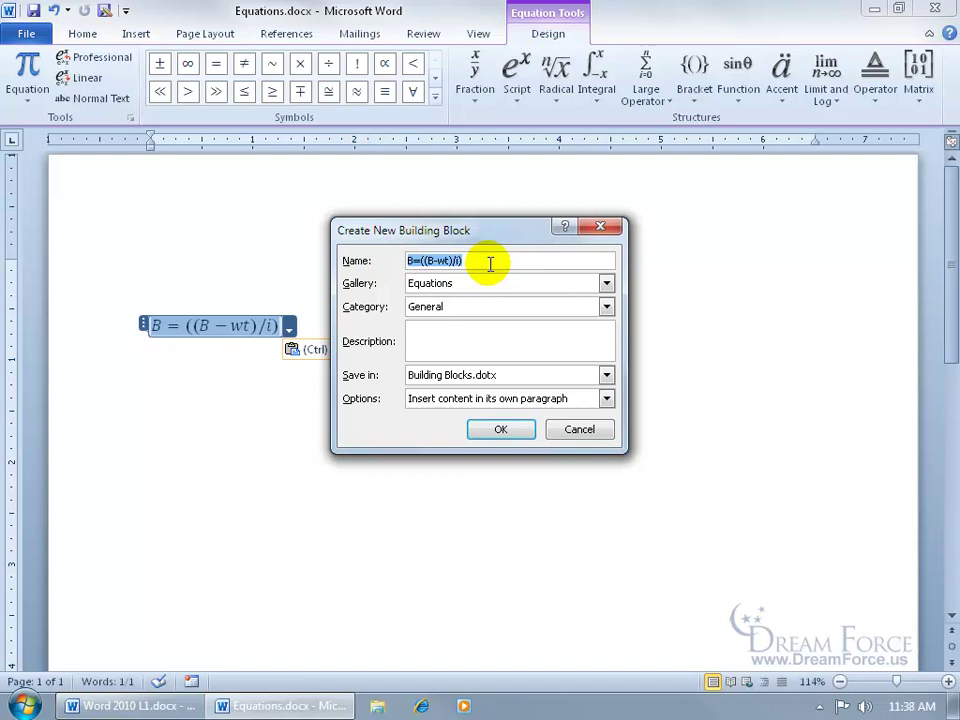
pyautogui.write('Spiffy Eq')
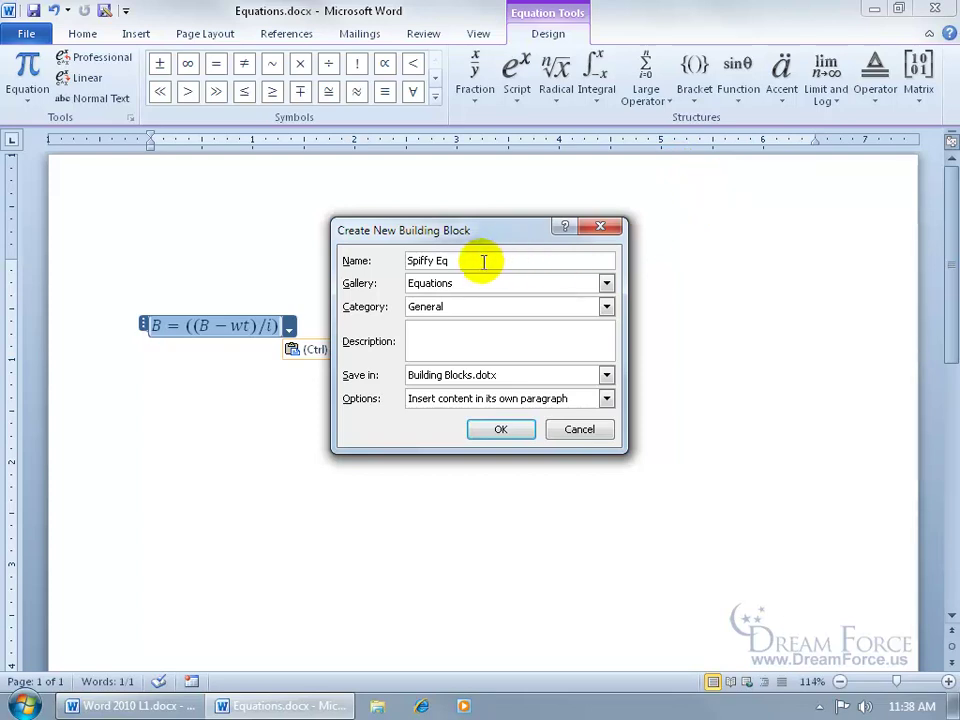
pyautogui.write('2')
pyautogui.click(500, 429)
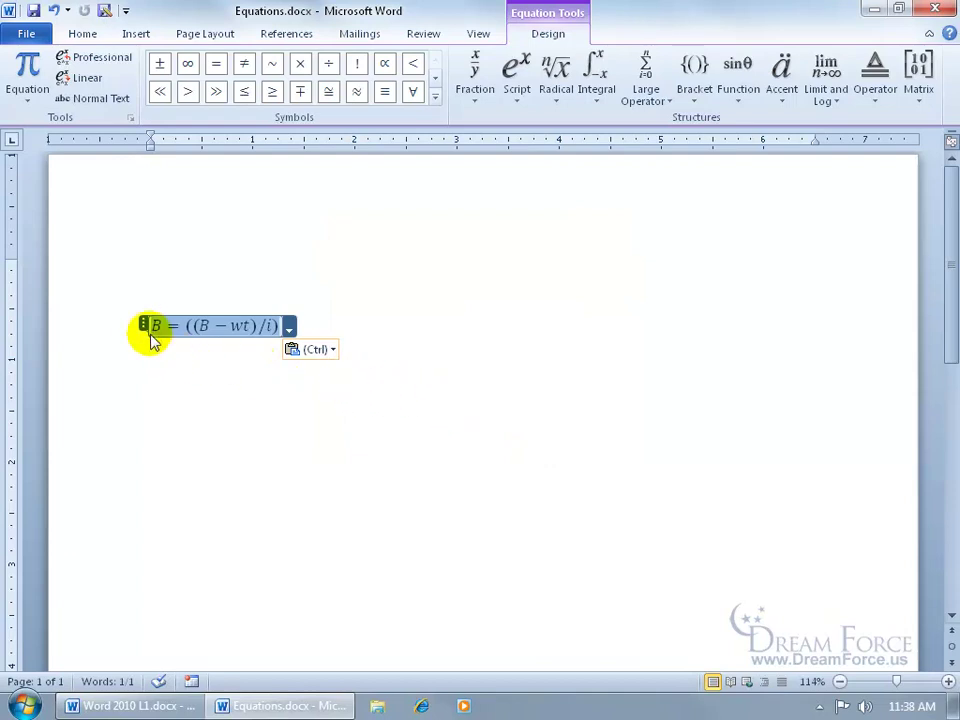
# Delete the current equation and insert the built-in Fourier Series from the Equation gallery.
pyautogui.press('Delete')
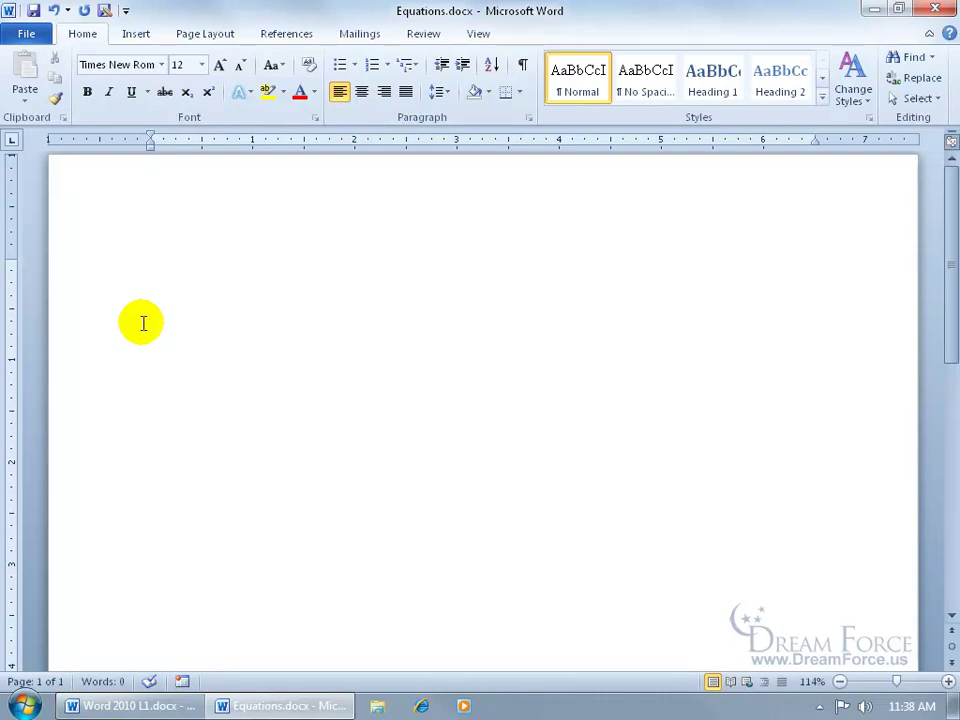
pyautogui.click(137, 38)
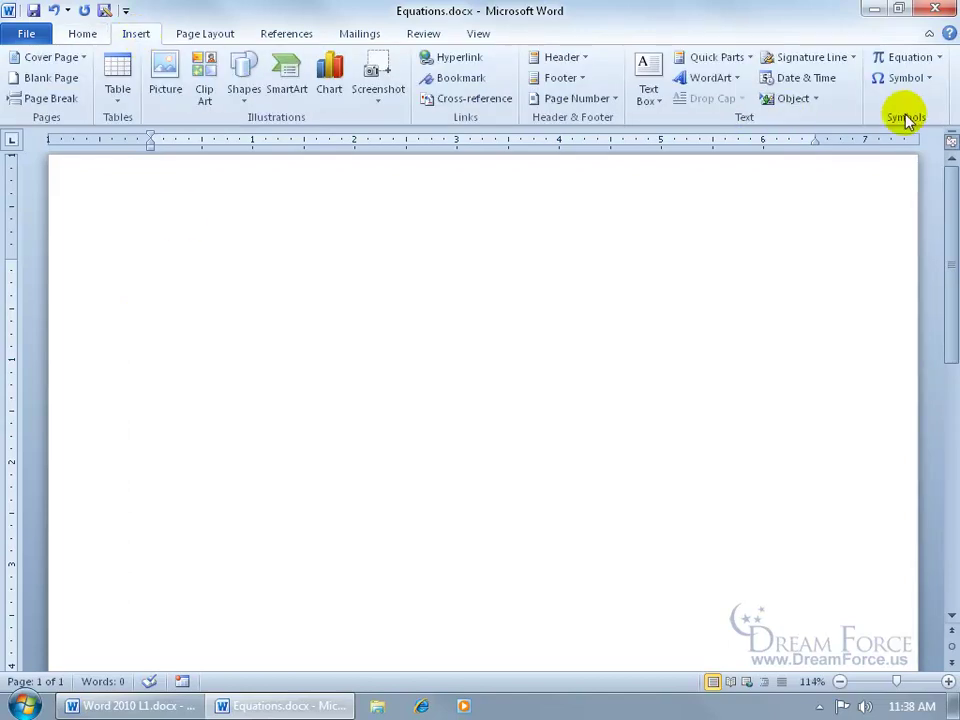
pyautogui.click(939, 60)
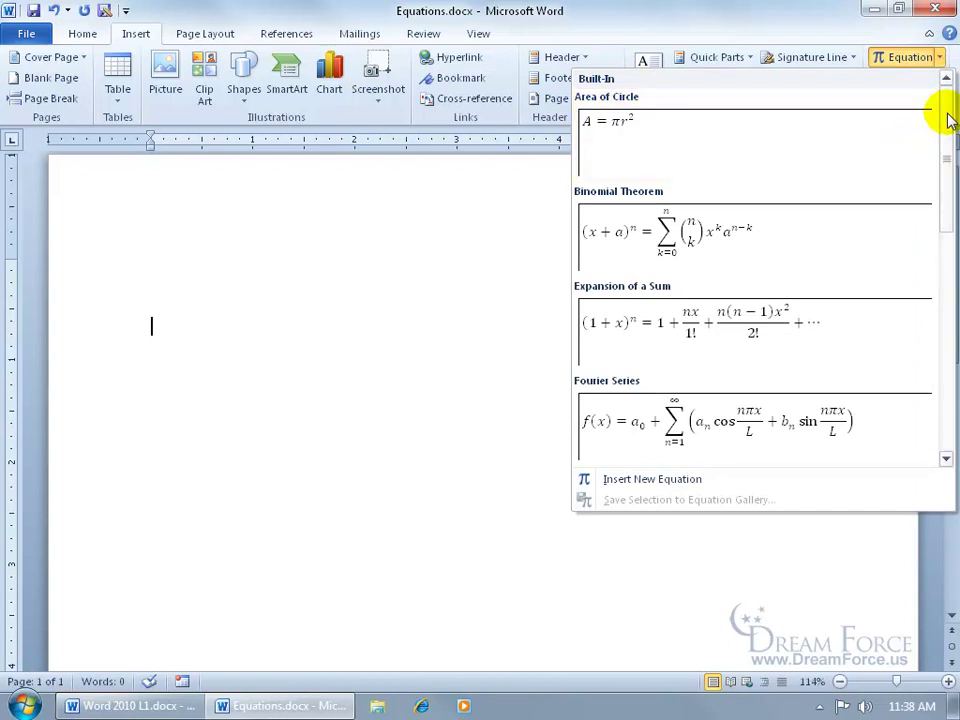
pyautogui.moveTo(947, 120); pyautogui.dragTo(947, 370)
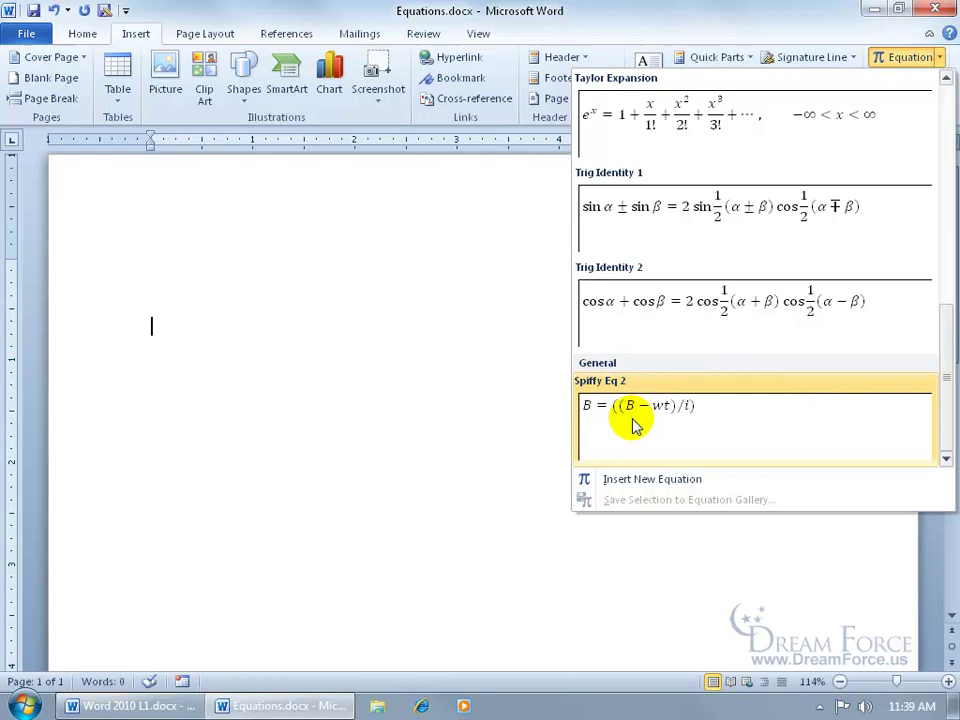
pyautogui.moveTo(945, 364); pyautogui.dragTo(947, 171)
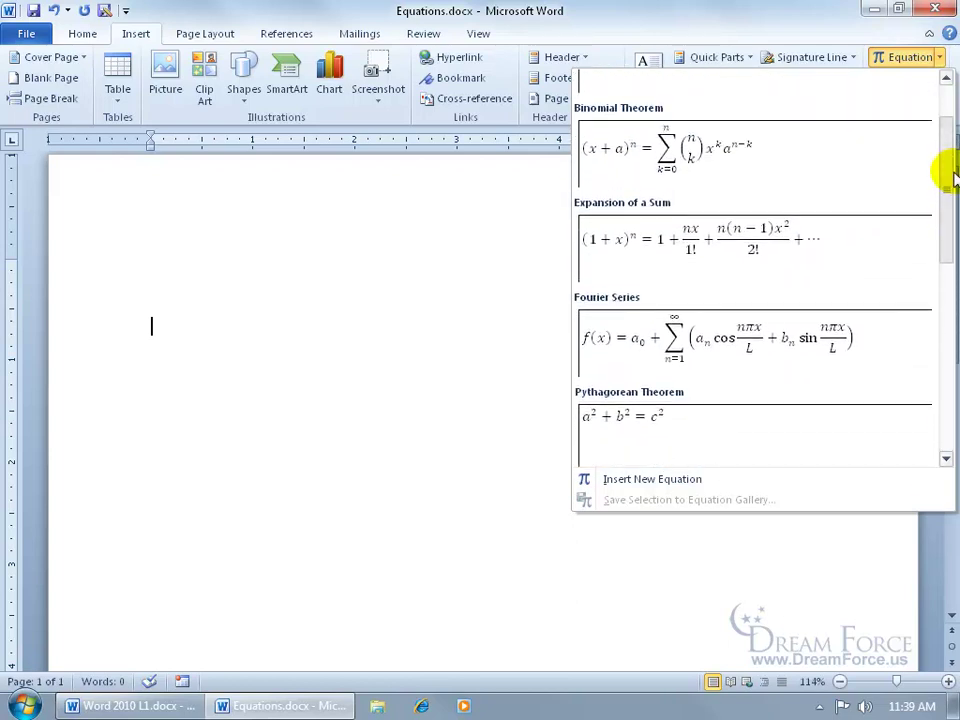
pyautogui.click(660, 342)
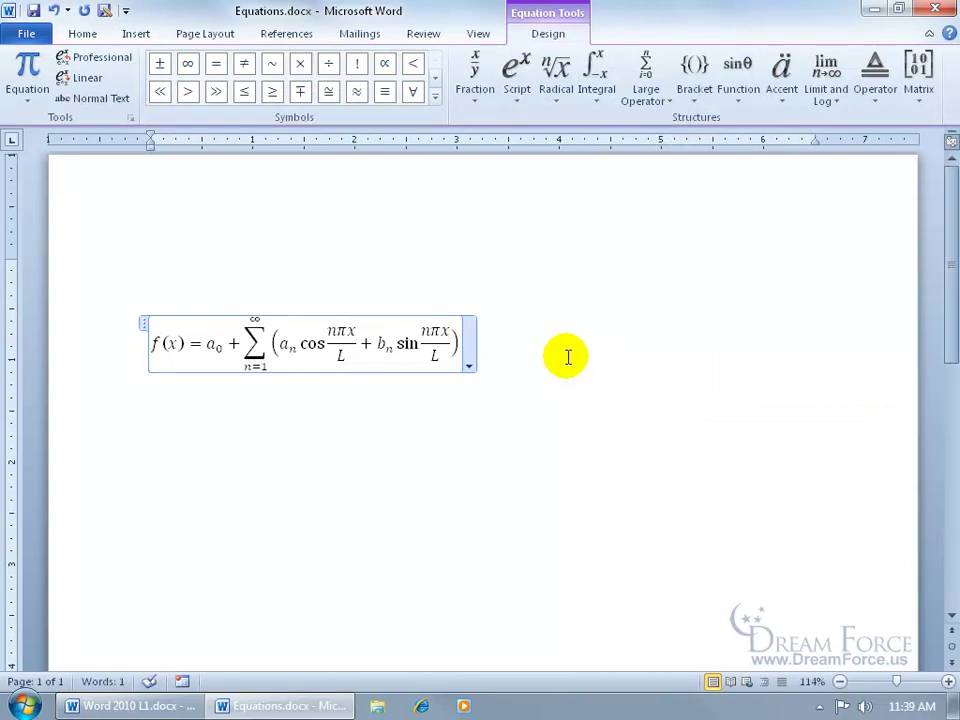
# Replace n with i in the summation's lower limit so it reads i = 1.
pyautogui.doubleClick(248, 367)
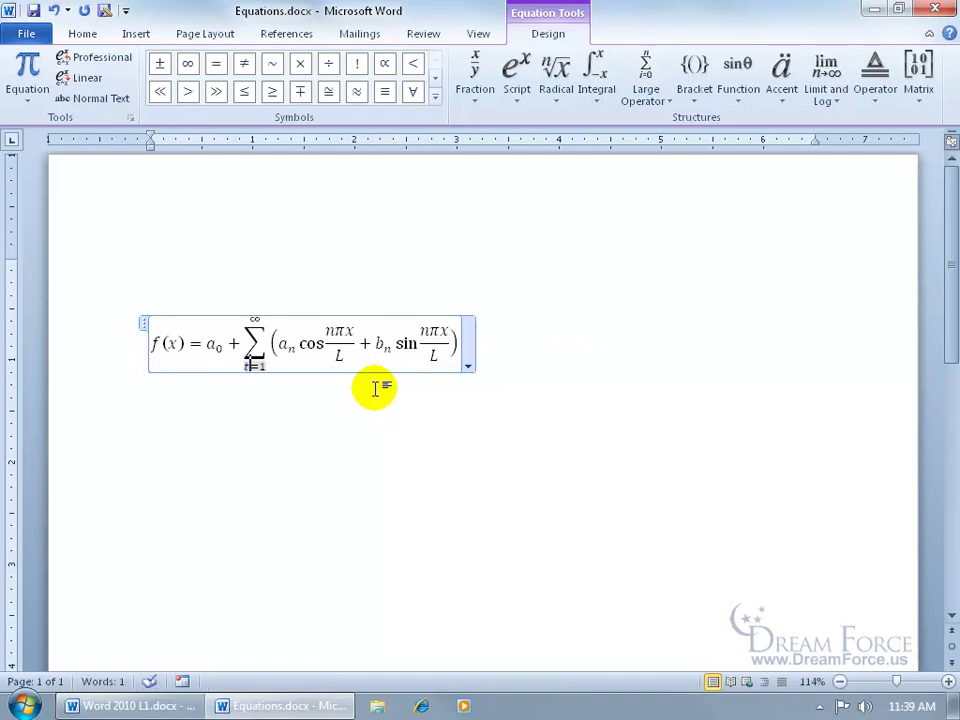
pyautogui.write('i')
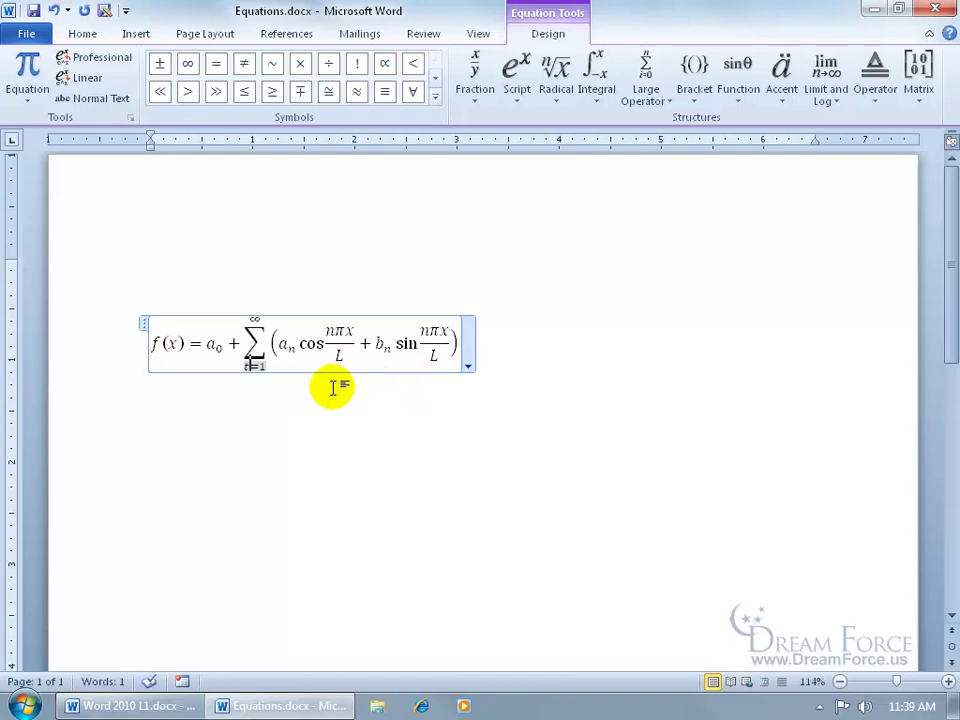
# Delete the Fourier series equation and right-click Spiffy Eq 2 in the Equation gallery.
pyautogui.click(144, 326)
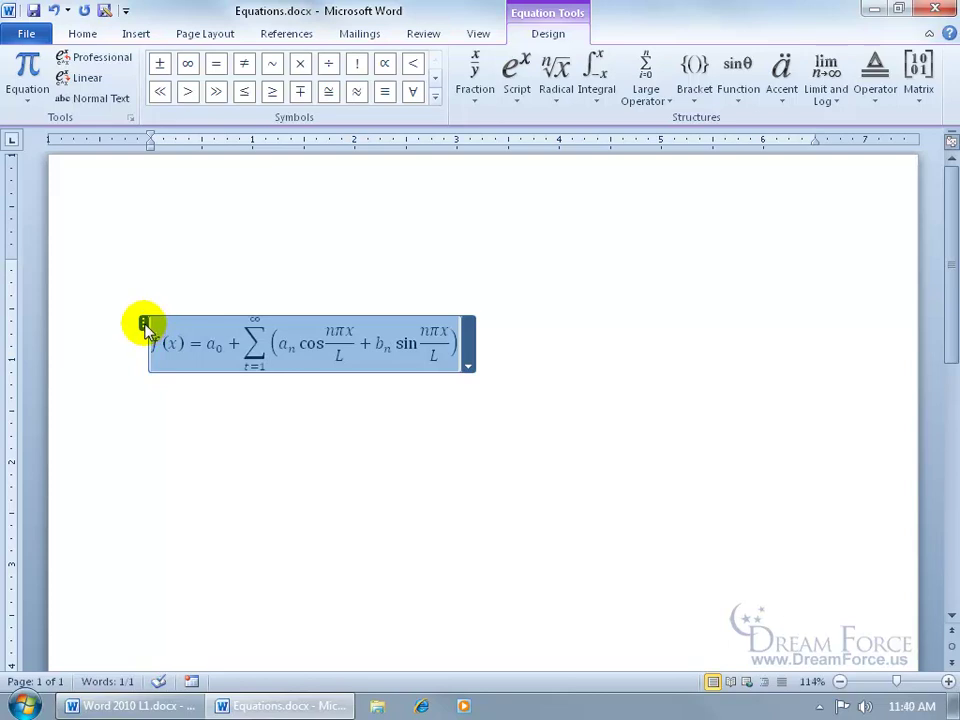
pyautogui.press('Delete')
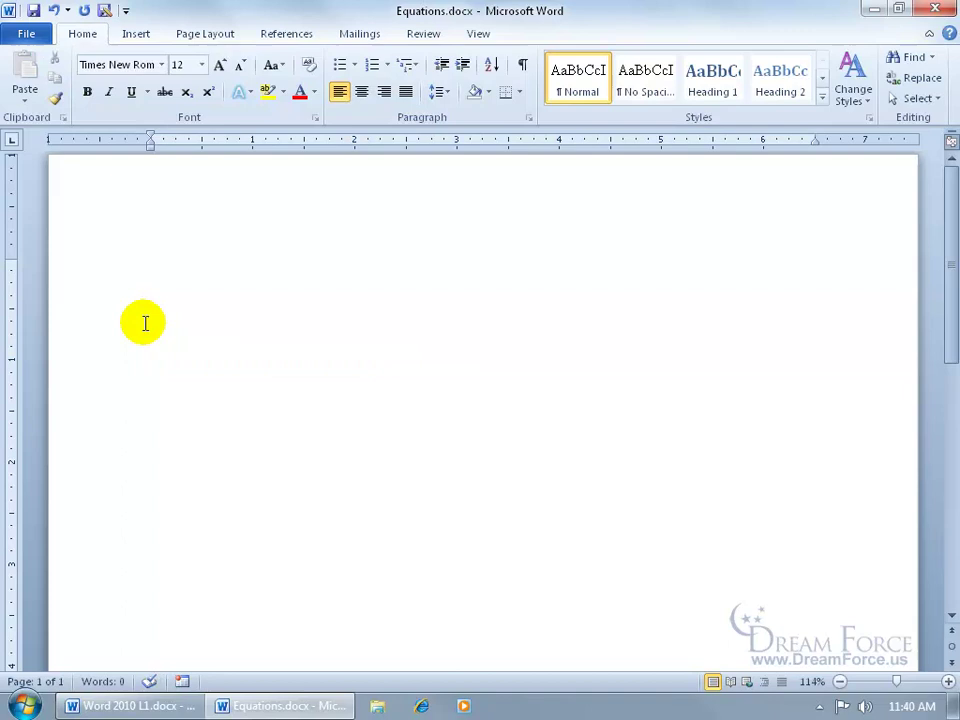
pyautogui.click(136, 33)
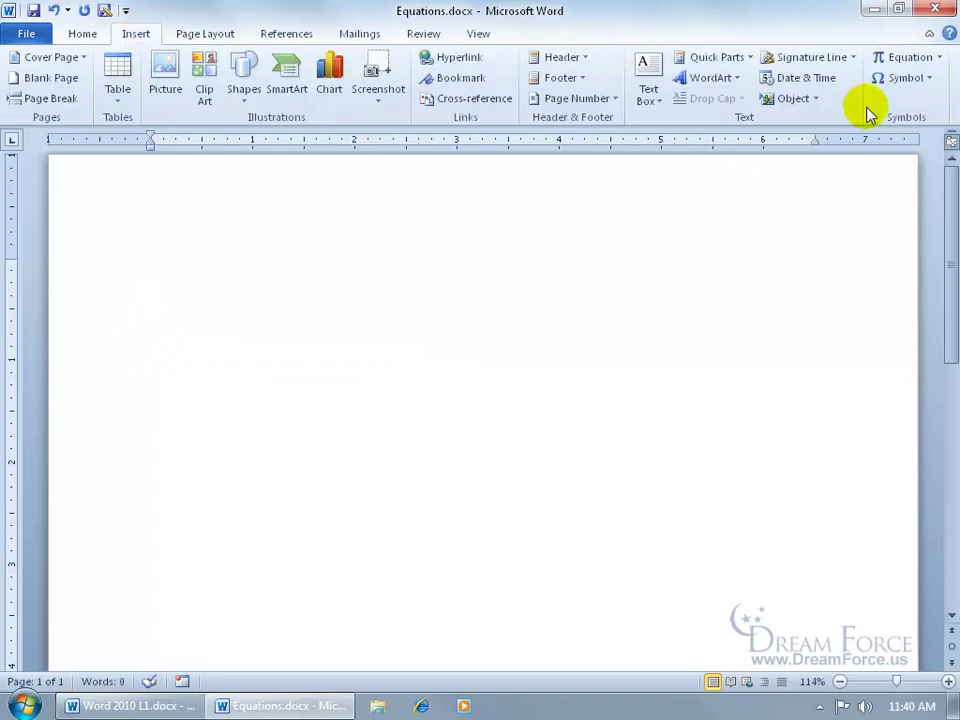
pyautogui.click(942, 60)
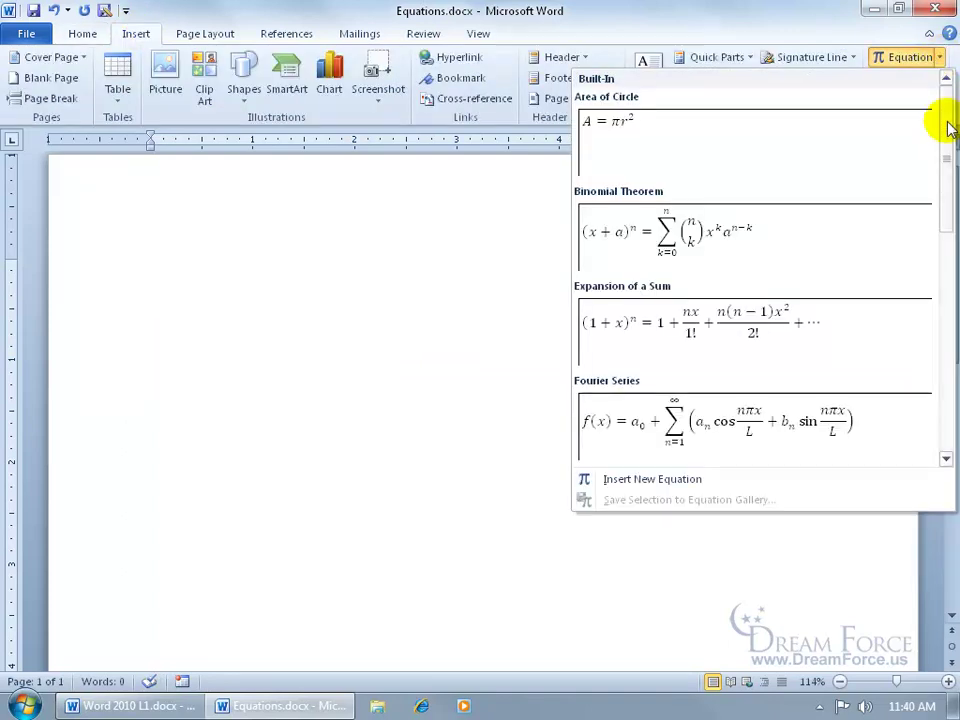
pyautogui.scroll(-10, 945, 124)
pyautogui.rightClick(677, 436)
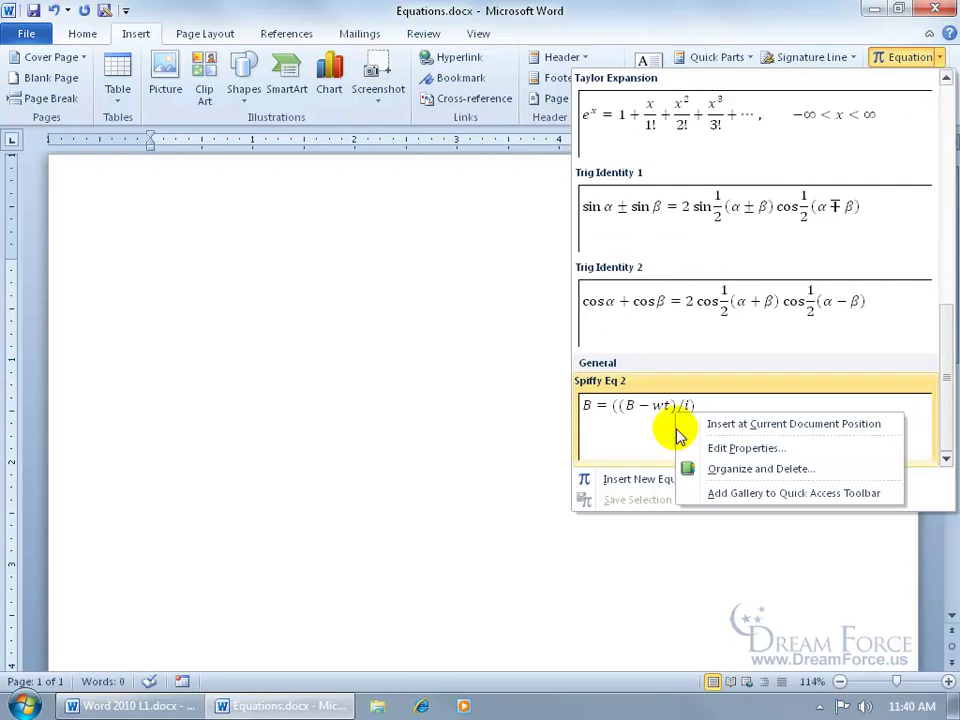
# Delete Spiffy Eq 2 in the Building Blocks Organizer, then verify the Equation gallery.
pyautogui.click(724, 472)
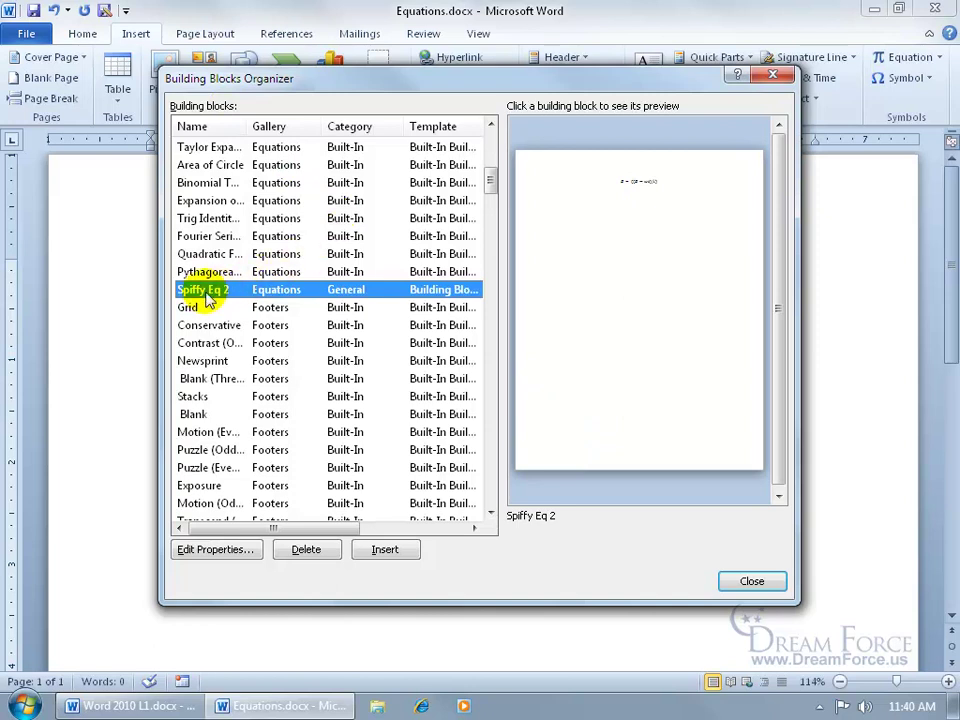
pyautogui.click(306, 549)
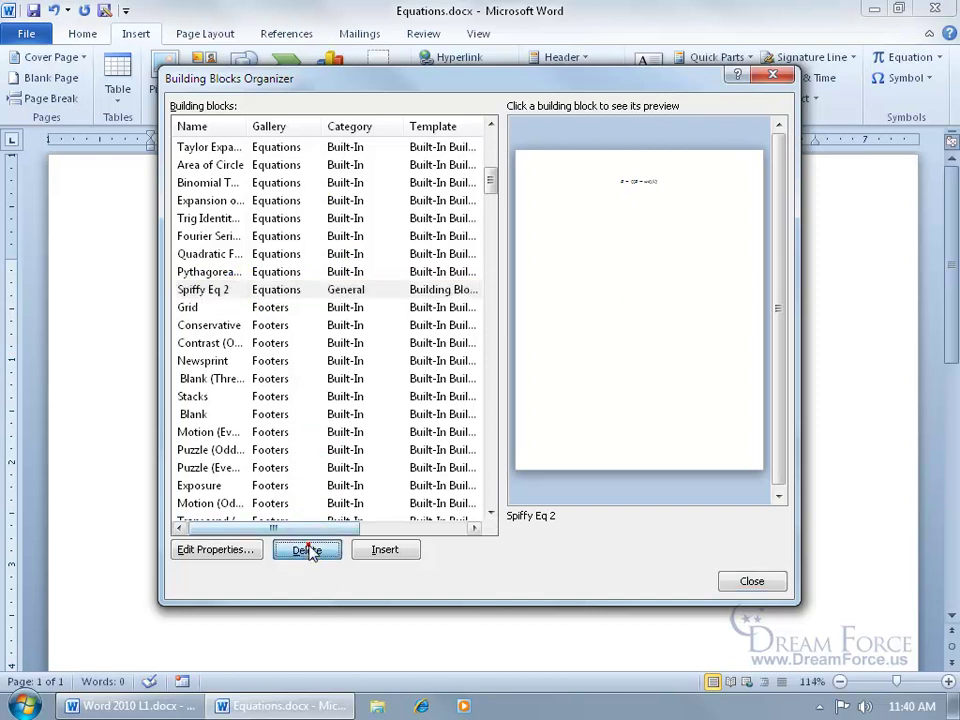
pyautogui.click(411, 402)
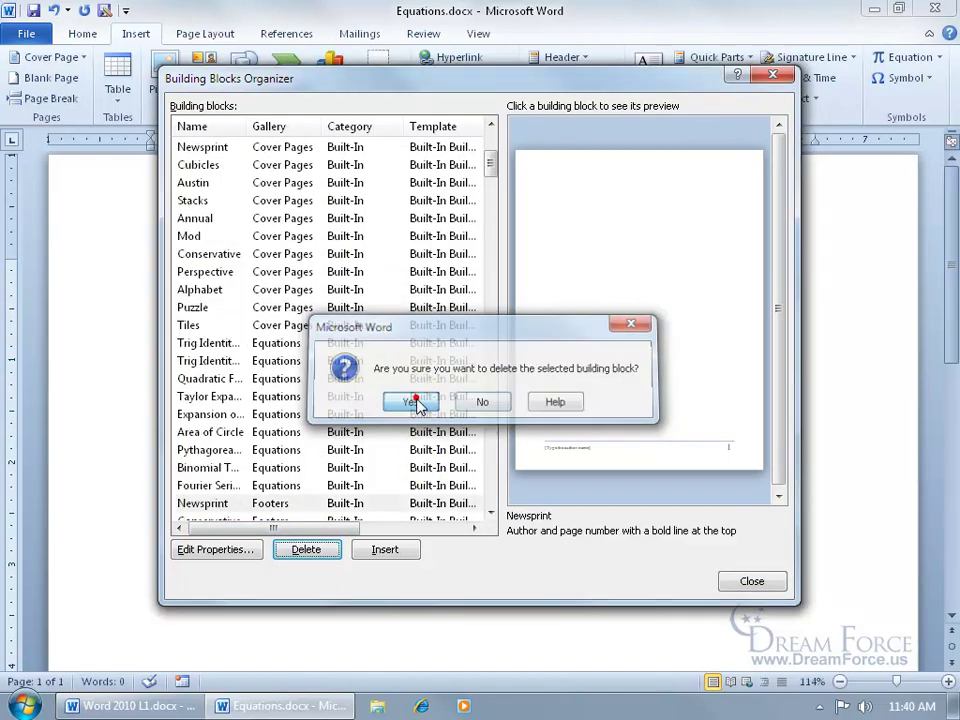
pyautogui.click(751, 581)
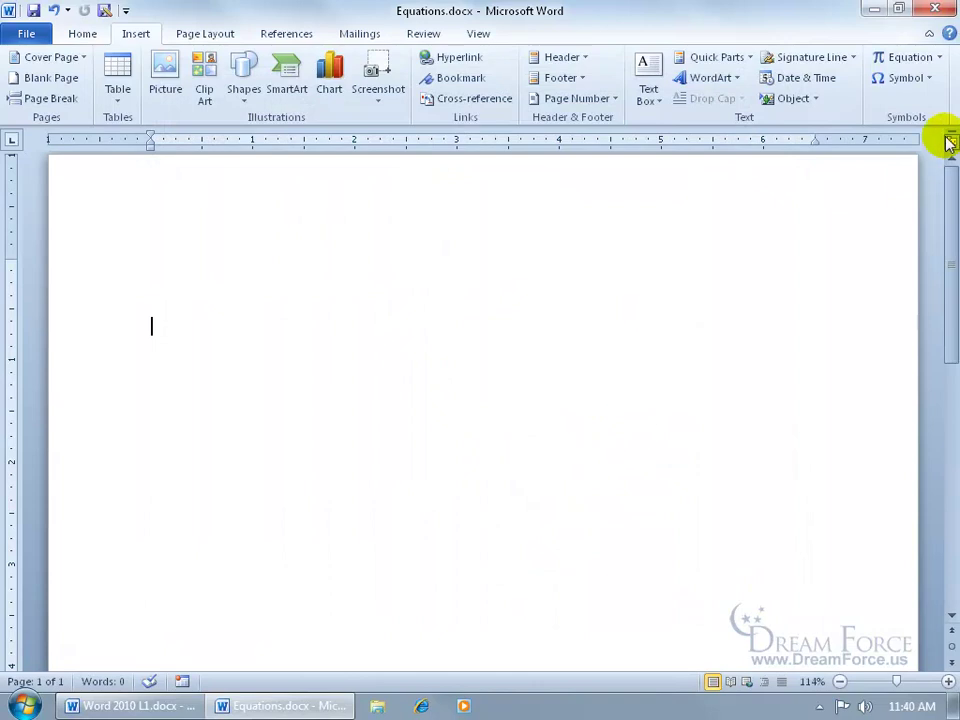
pyautogui.click(939, 57)
pyautogui.moveTo(945, 214); pyautogui.dragTo(945, 368)
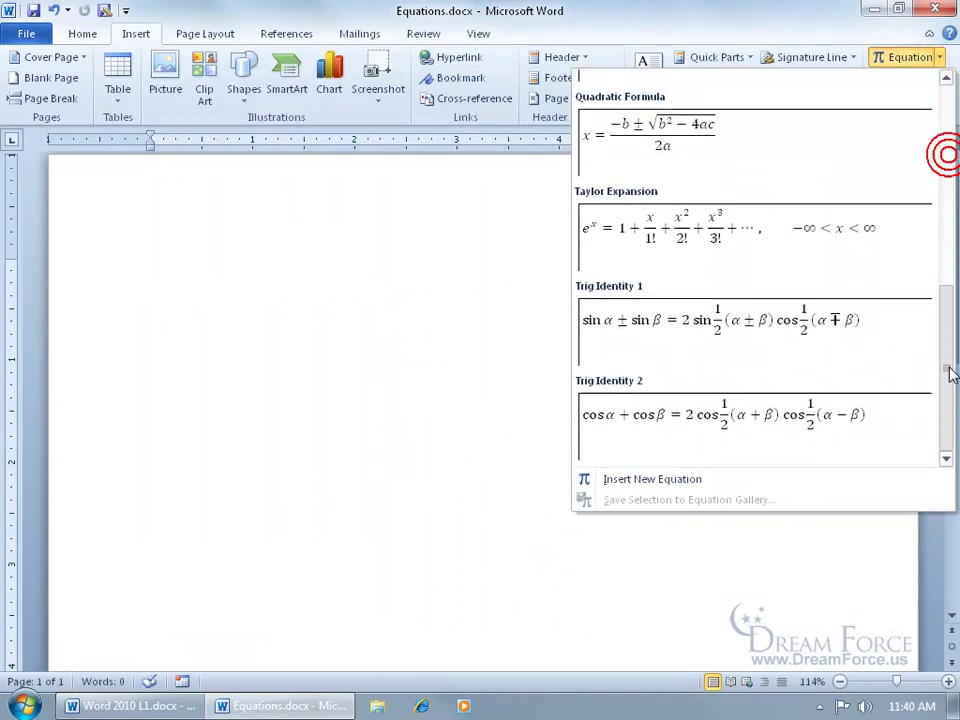